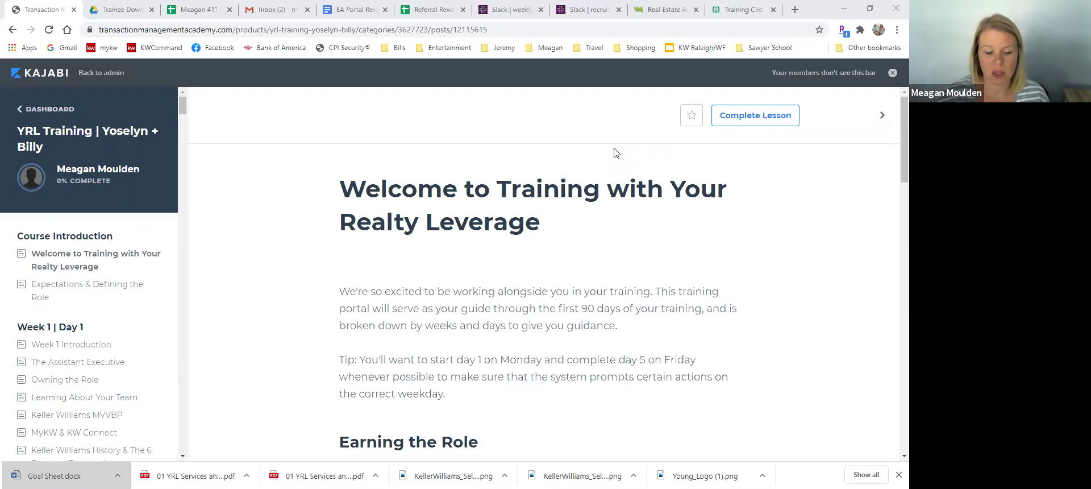
# Review the Welcome to Training lesson from its introduction through Earning the Role to the Accountability section
pyautogui.scroll(-3, 566, 254)
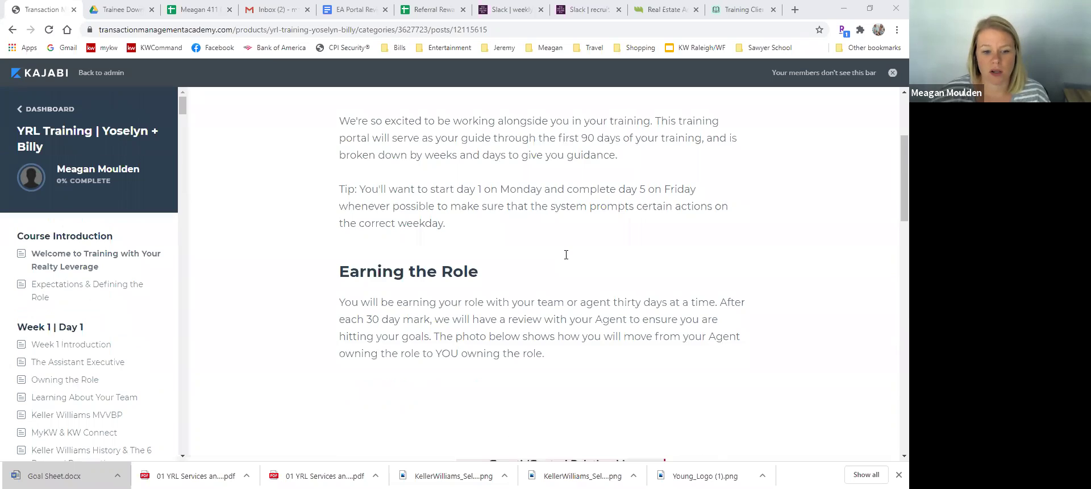
pyautogui.scroll(-2, 566, 254)
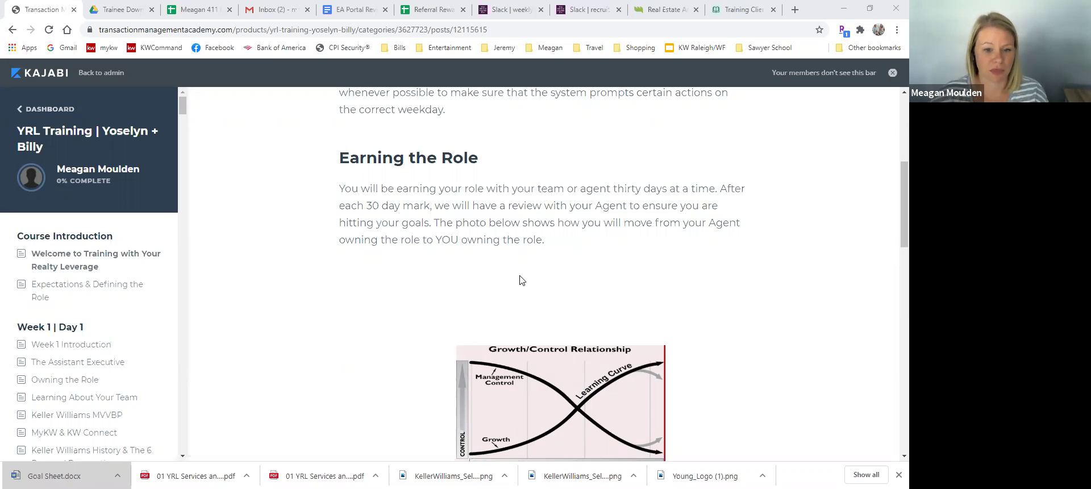
pyautogui.scroll(-2, 421, 287)
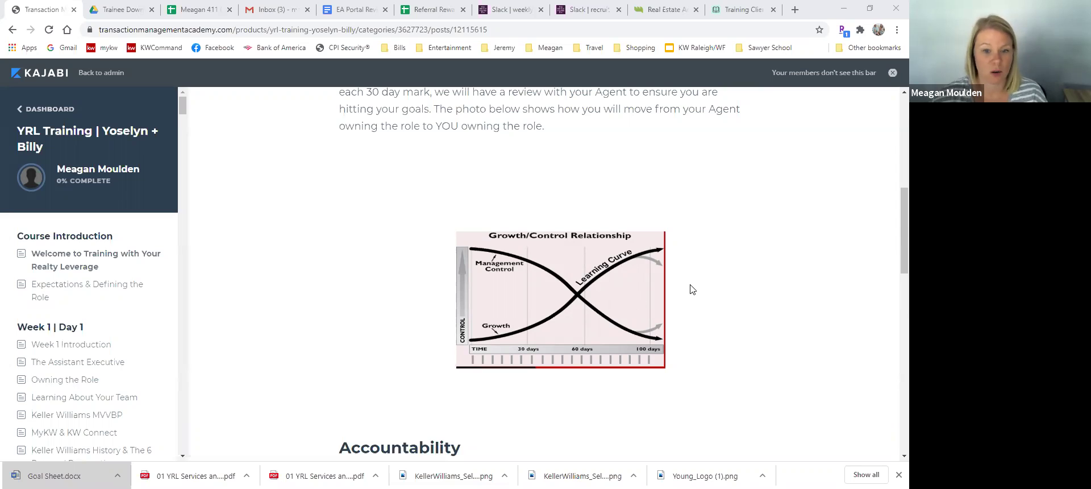
pyautogui.scroll(-5, 696, 288)
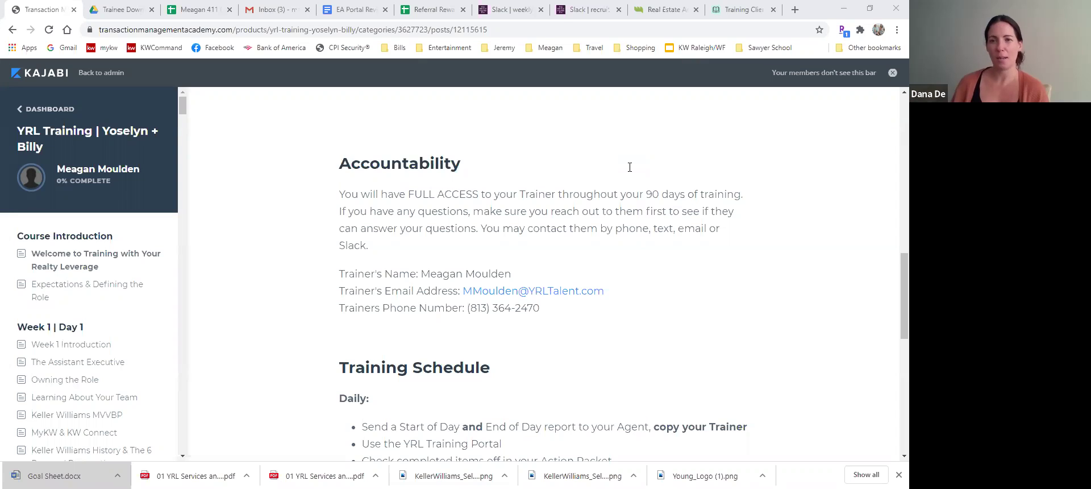
# Switch to the YRL Training workspace in Slack and open the general channel
pyautogui.click(520, 12)
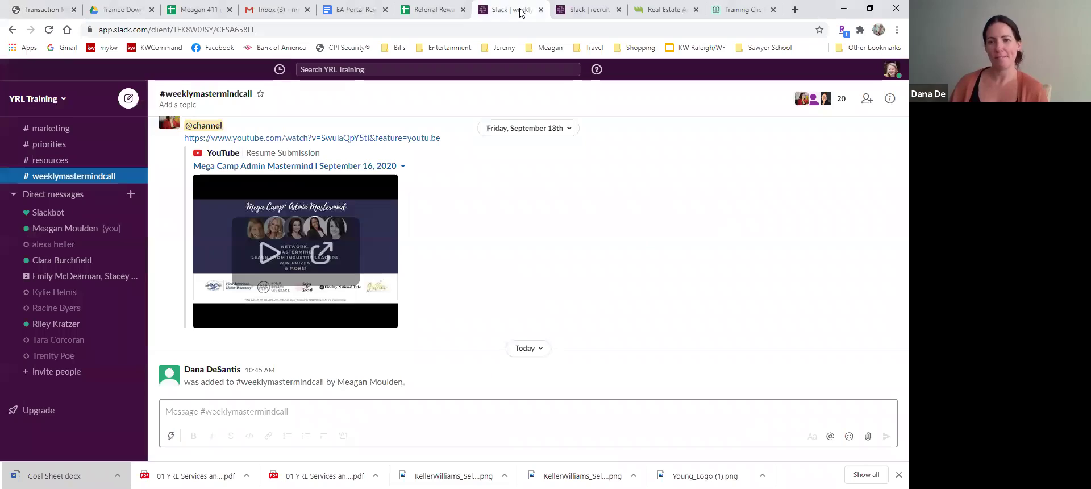
pyautogui.scroll(2, 67, 202)
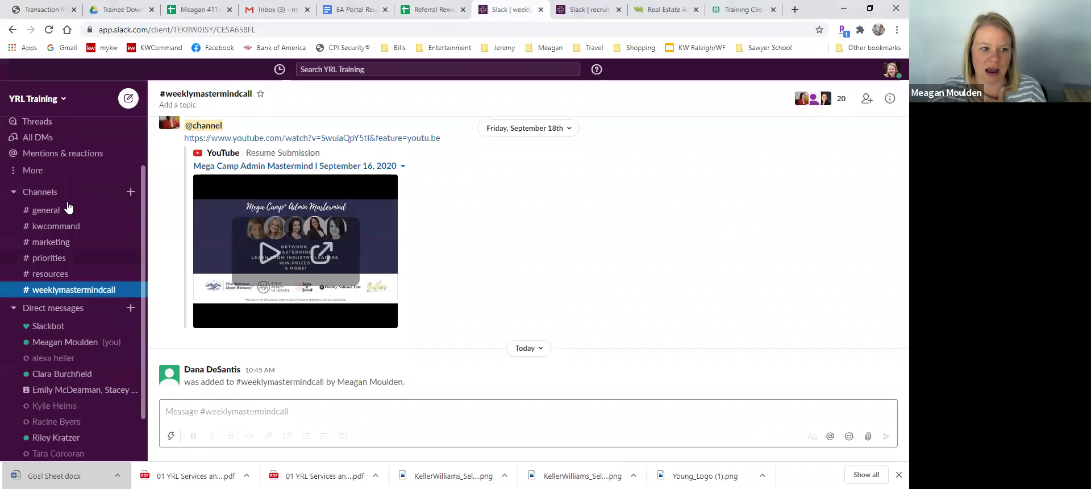
pyautogui.click(68, 211)
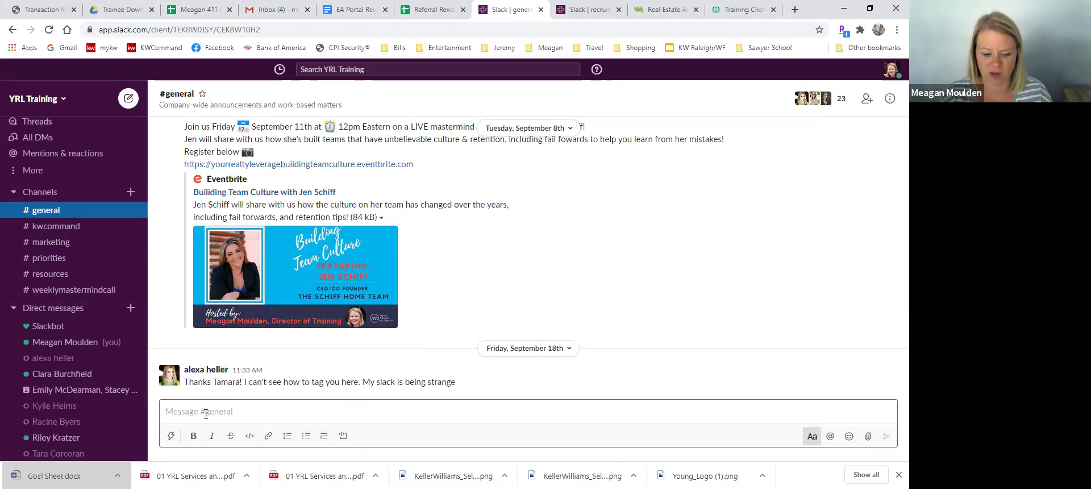
pyautogui.write('@channel')
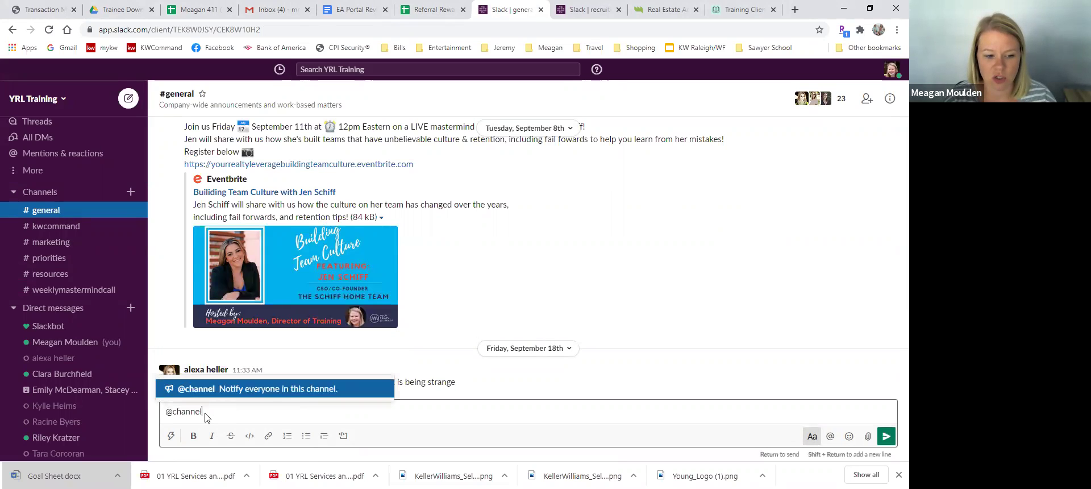
pyautogui.press('Return')
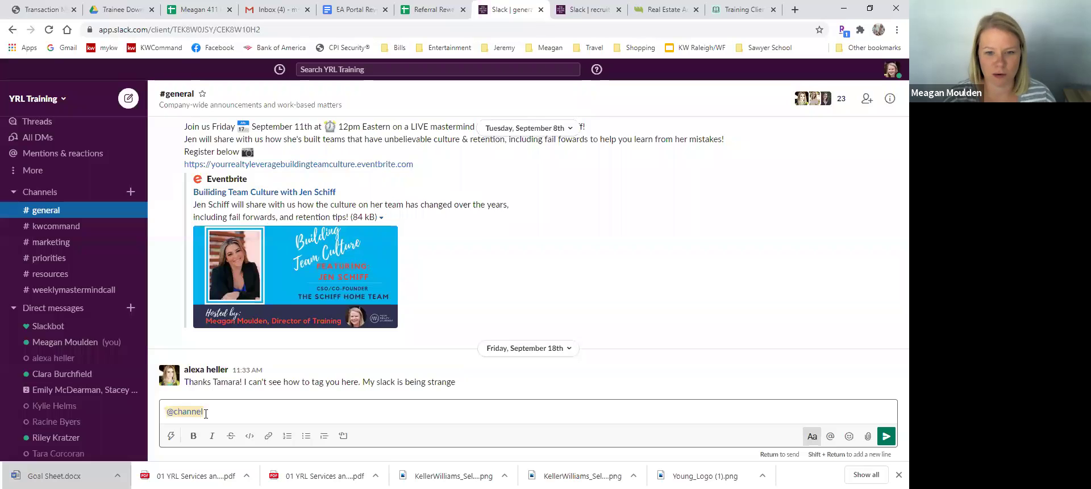
pyautogui.press('BackSpace')
pyautogui.press('BackSpace')
pyautogui.press('BackSpace')
pyautogui.press('BackSpace')
pyautogui.press('BackSpace')
pyautogui.press('BackSpace')
pyautogui.press('BackSpace')
pyautogui.press('BackSpace')
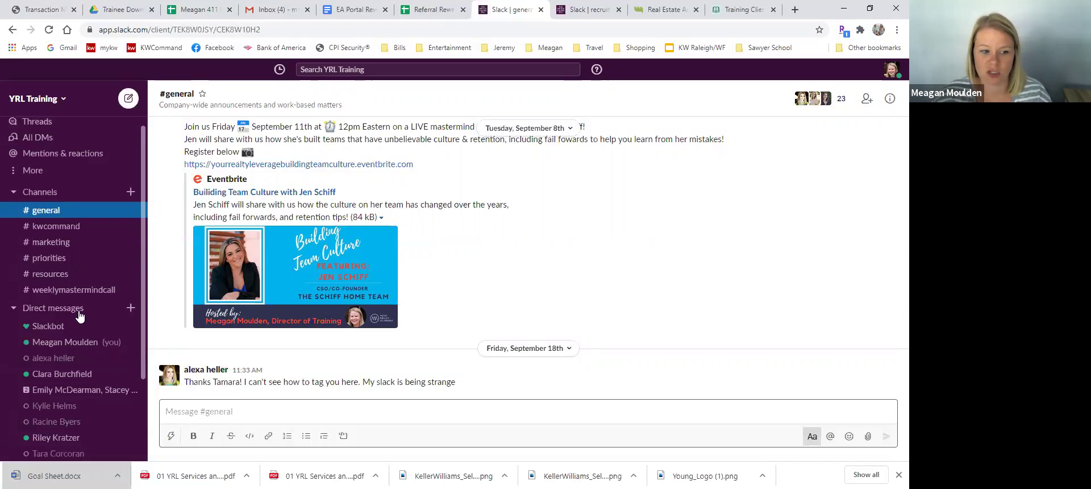
# Start a new direct message addressed to the trainee and send the text "test"
pyautogui.click(131, 309)
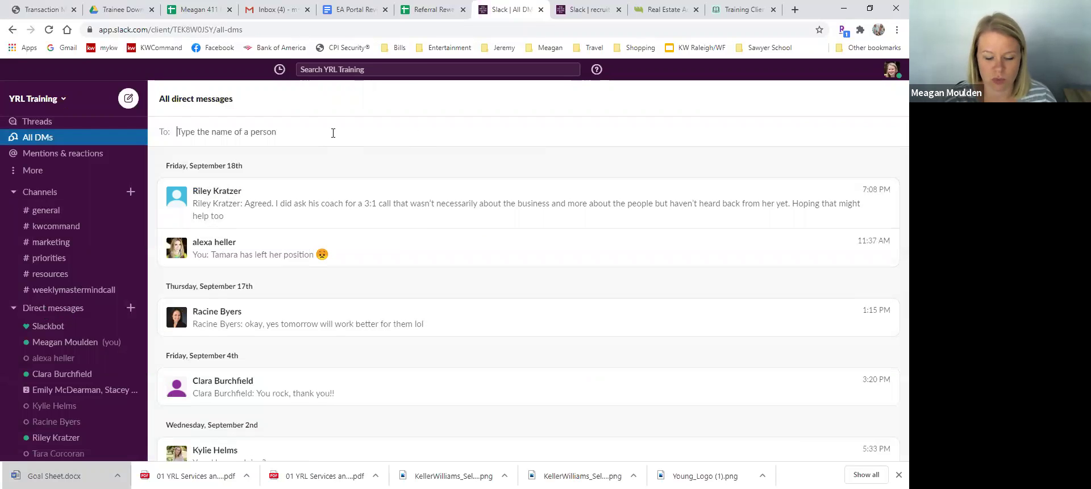
pyautogui.write('dana')
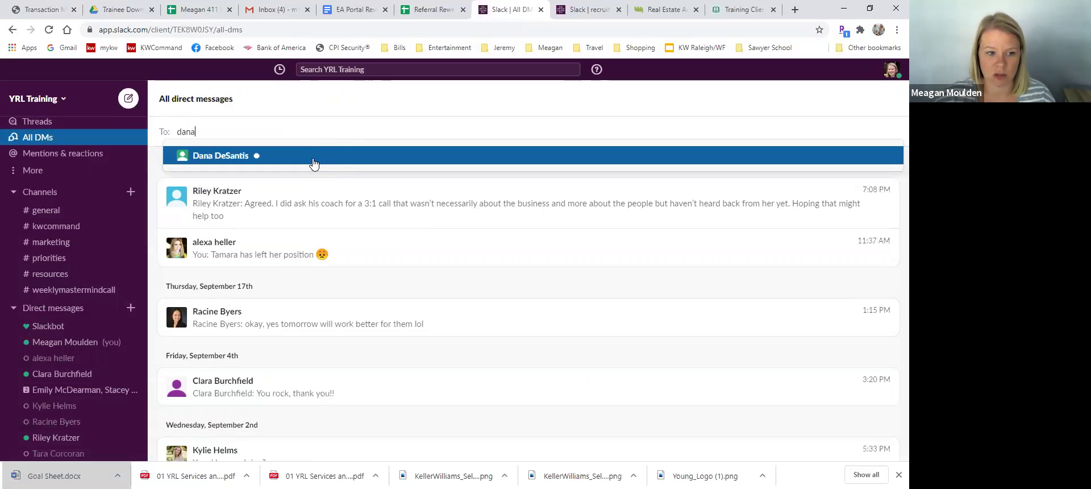
pyautogui.click(319, 152)
pyautogui.click(278, 413)
pyautogui.write('test')
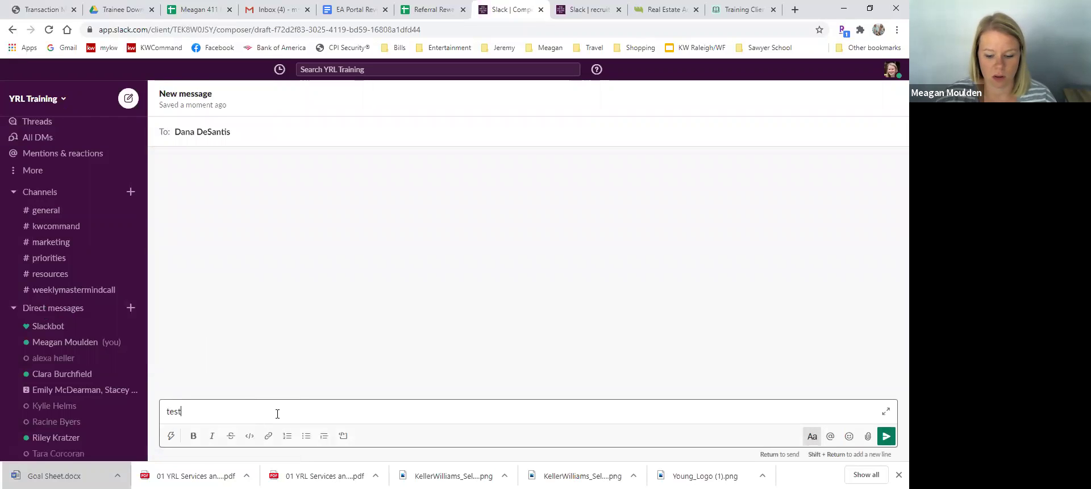
pyautogui.press('Return')
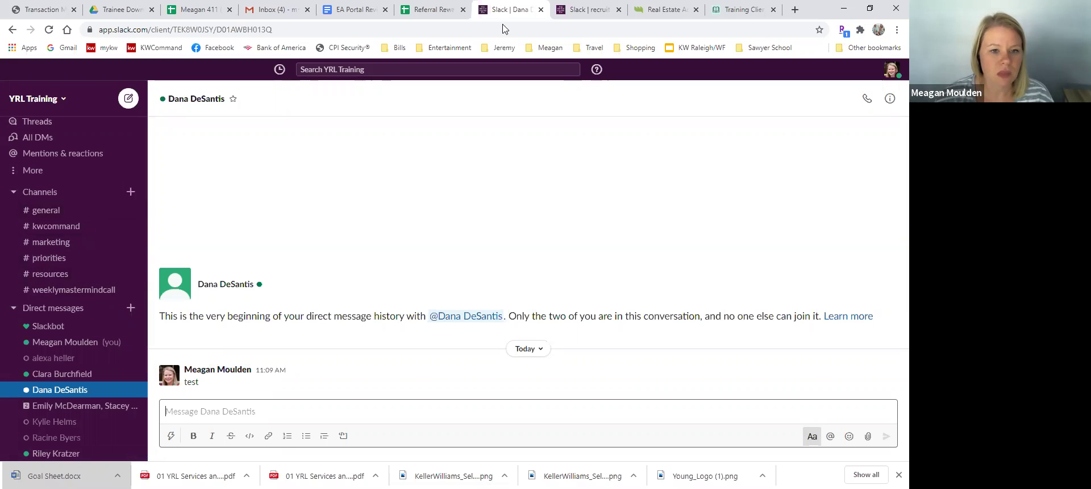
# Return to the Kajabi training portal and review the lesson's daily, weekly and 30-60-90 day Training Schedule
pyautogui.click(34, 10)
pyautogui.scroll(-2, 548, 261)
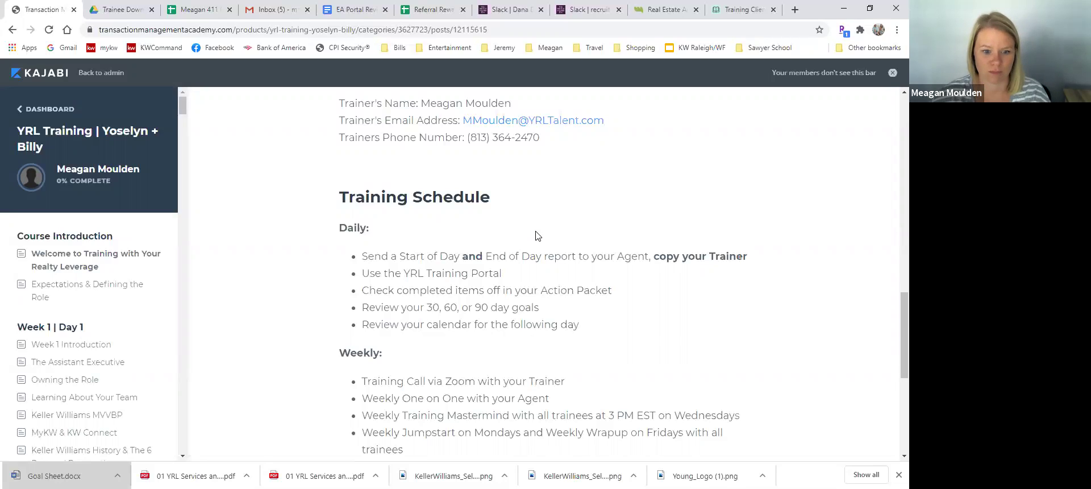
pyautogui.scroll(-1, 625, 271)
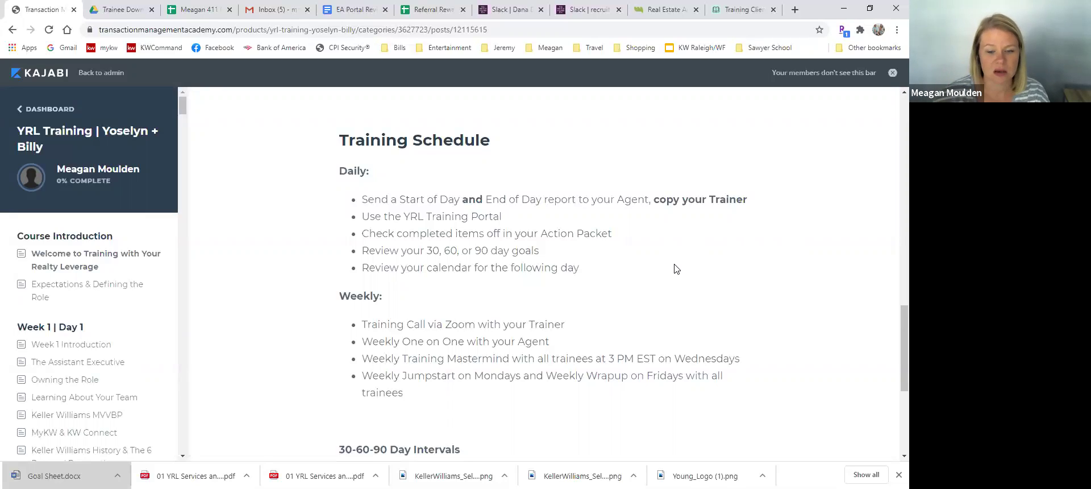
pyautogui.scroll(-1, 626, 266)
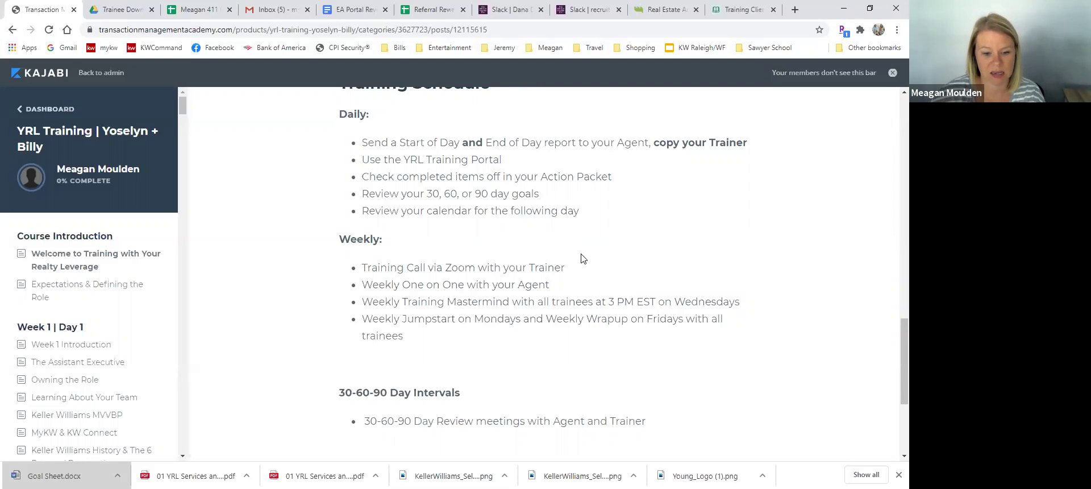
pyautogui.scroll(-2, 630, 239)
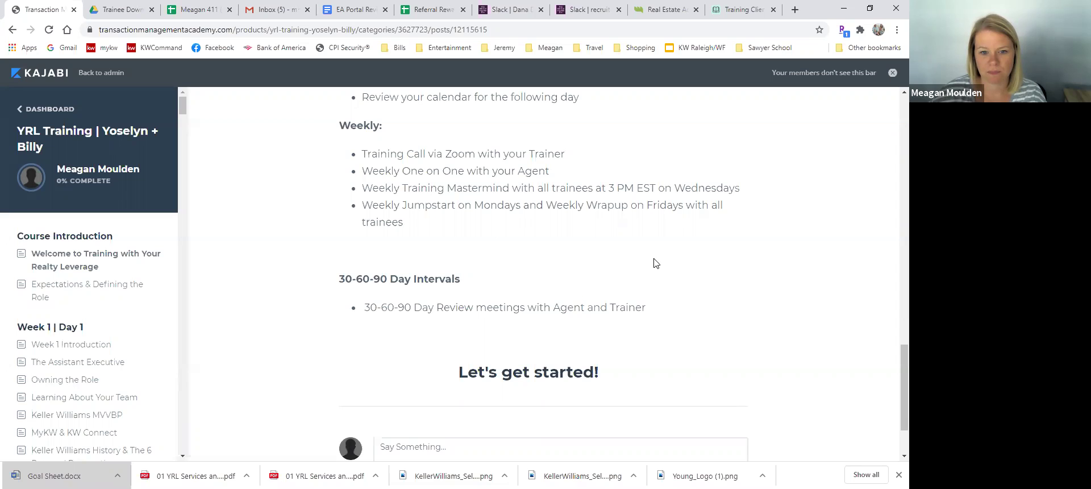
# Mark the Welcome to Training lesson as complete and advance to the Expectations & Defining the Role lesson
pyautogui.scroll(20, 654, 263)
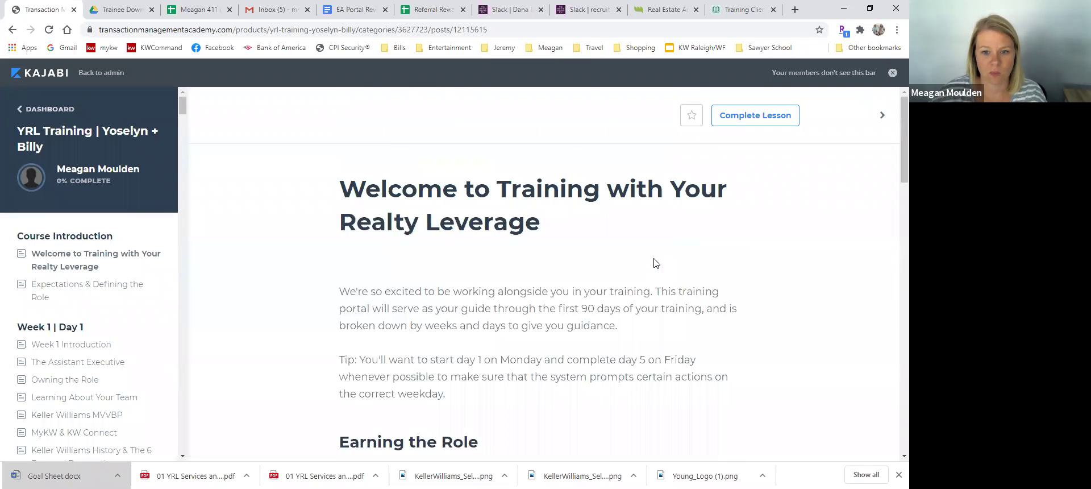
pyautogui.click(767, 115)
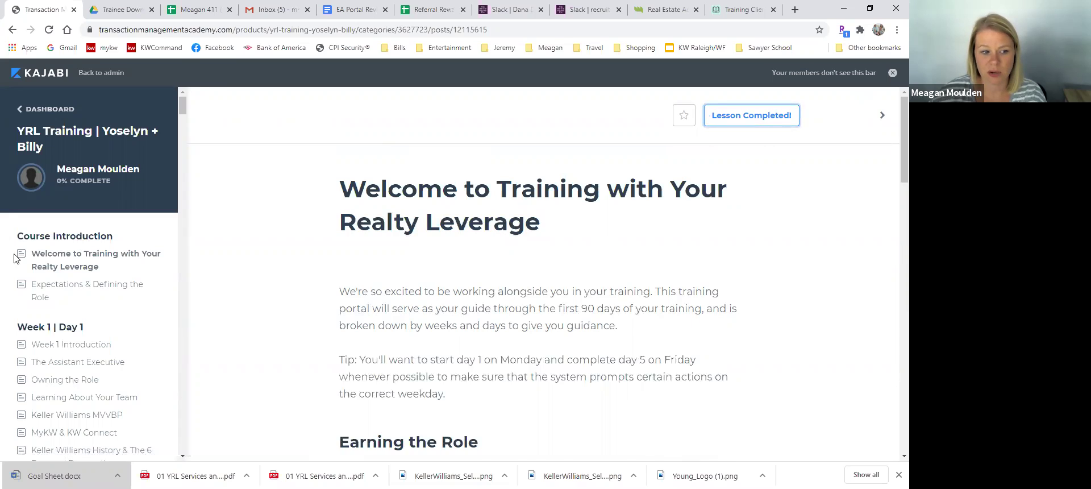
pyautogui.click(883, 115)
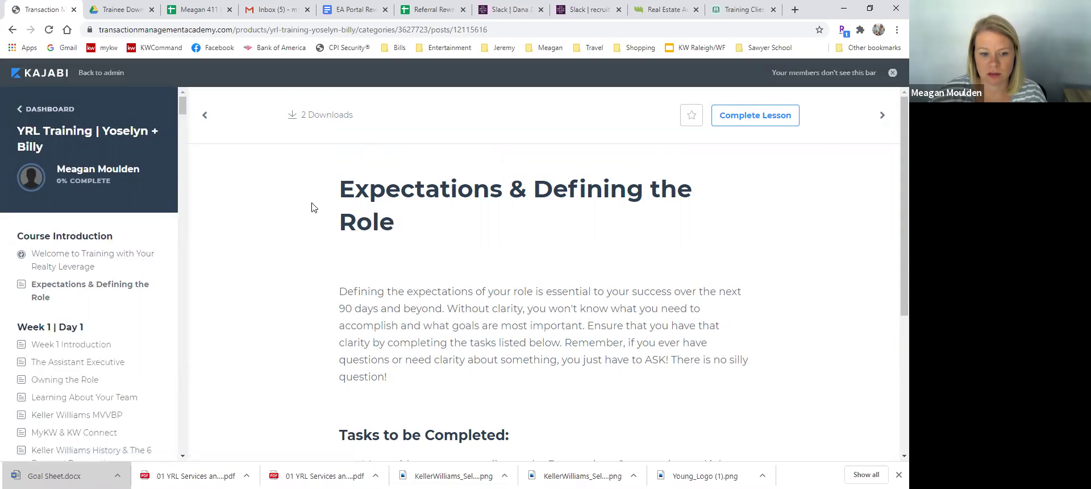
# Review the Expectations lesson's tasks to be completed and look through the course outline from Week 1 to Week 3
pyautogui.scroll(-4, 311, 207)
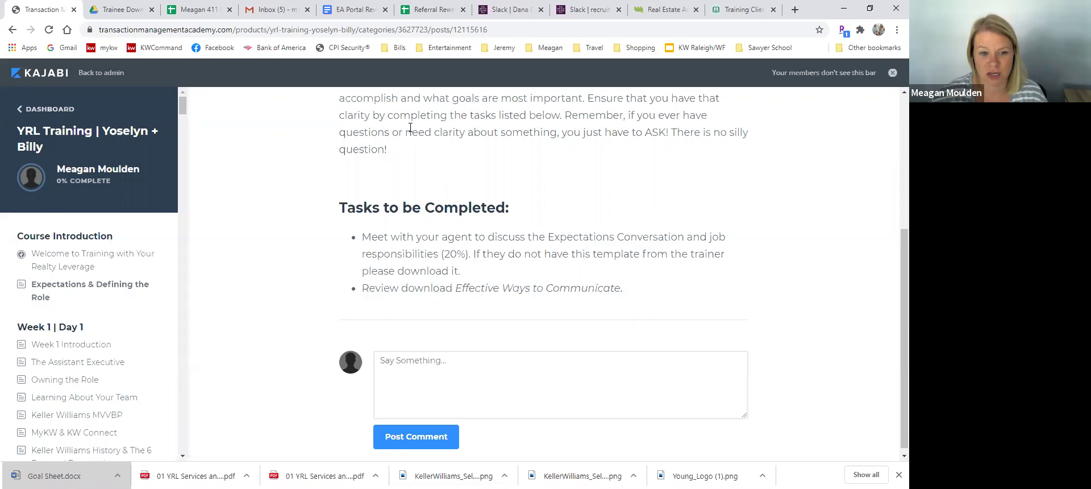
pyautogui.scroll(4, 312, 120)
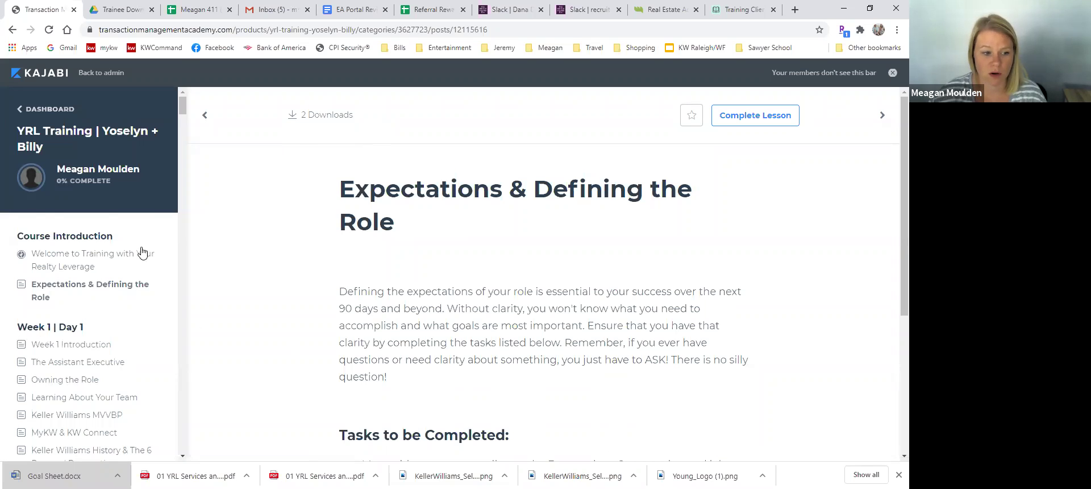
pyautogui.scroll(-1, 82, 262)
pyautogui.scroll(-2, 85, 267)
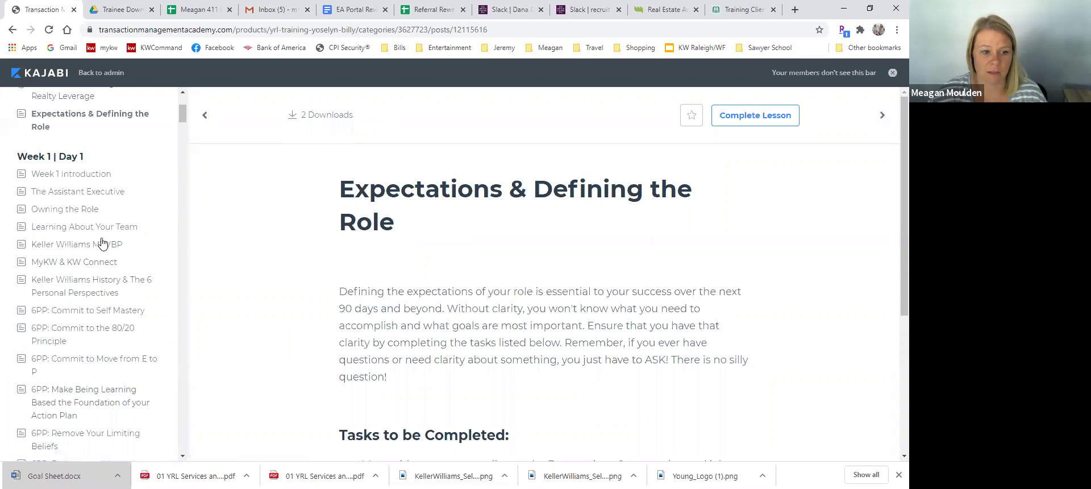
pyautogui.scroll(-1, 103, 241)
pyautogui.scroll(-15, 102, 241)
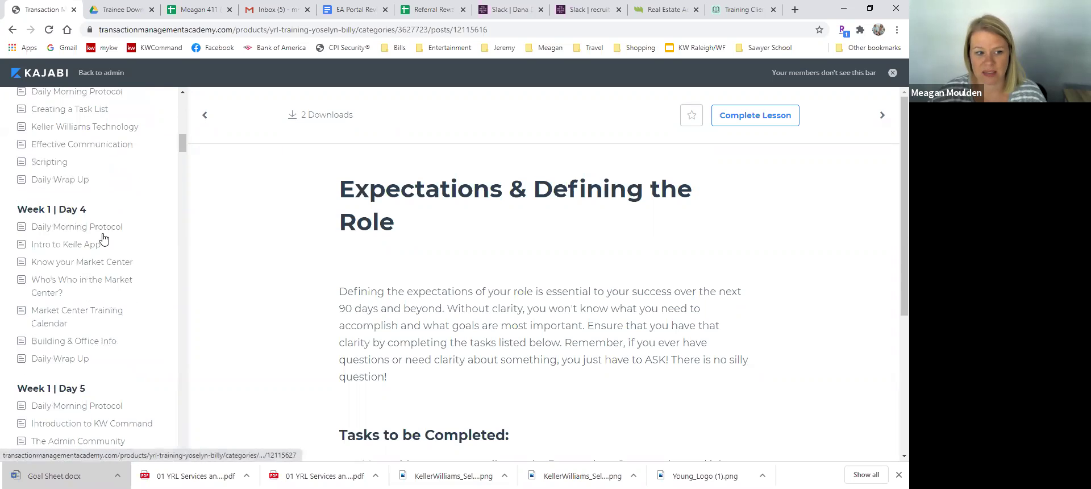
pyautogui.scroll(-20, 103, 238)
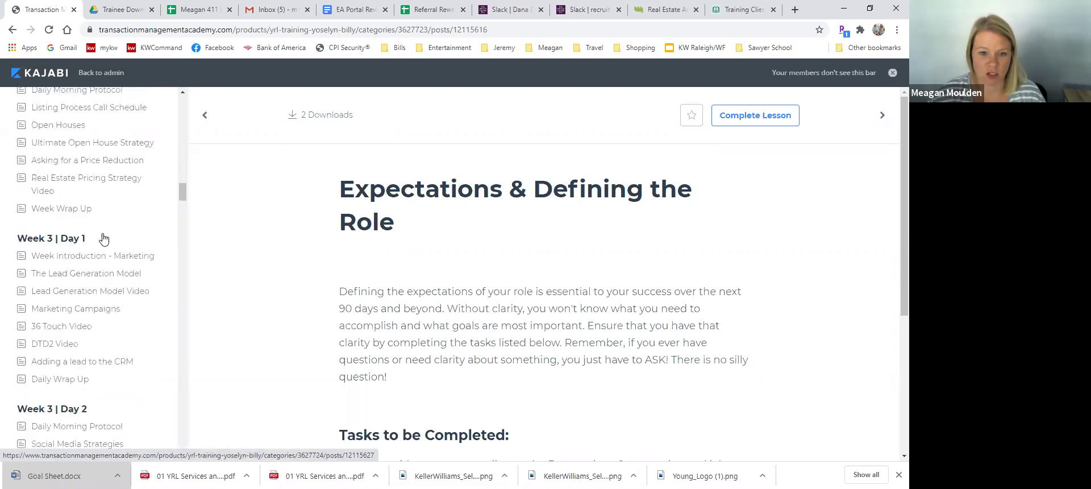
pyautogui.scroll(-4, 103, 238)
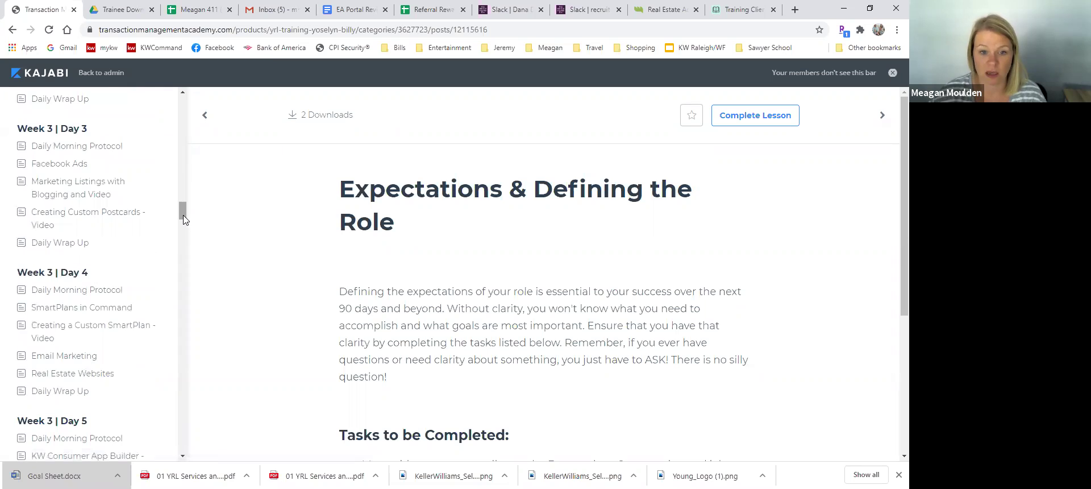
pyautogui.scroll(2, 185, 207)
pyautogui.scroll(4, 185, 207)
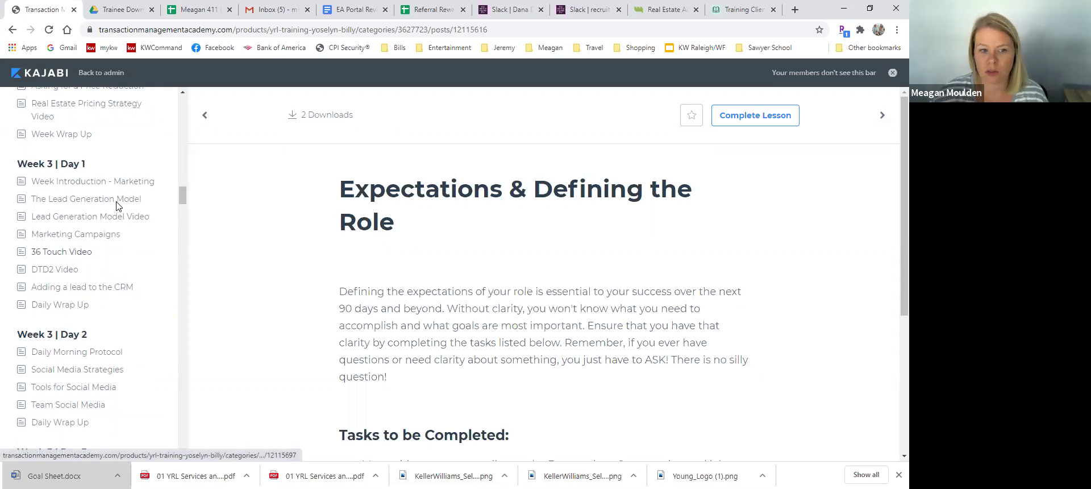
pyautogui.moveTo(183, 195); pyautogui.dragTo(183, 95)
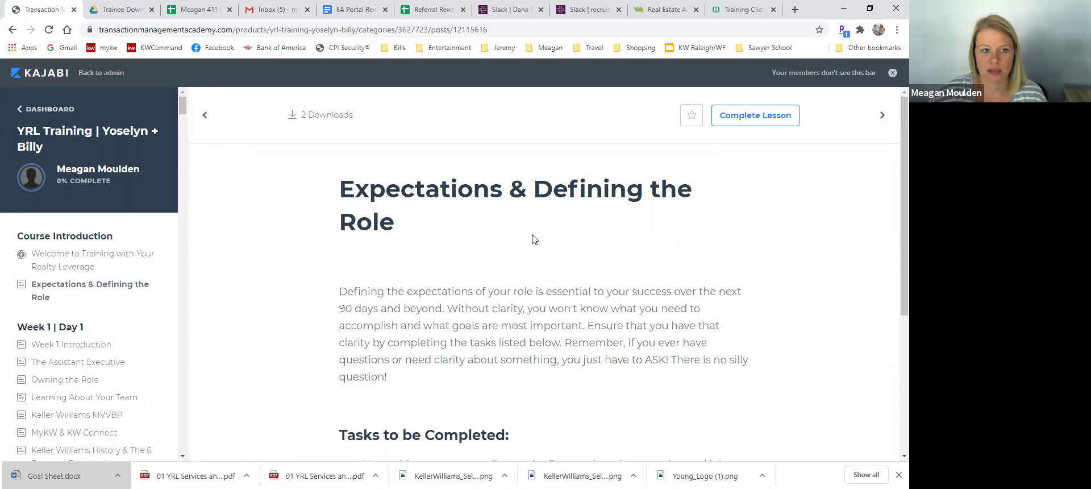
# Switch to Google Drive, search for the trainee's first name and open the trainee's Training folder
pyautogui.click(134, 10)
pyautogui.click(327, 74)
pyautogui.write('yoselyn')
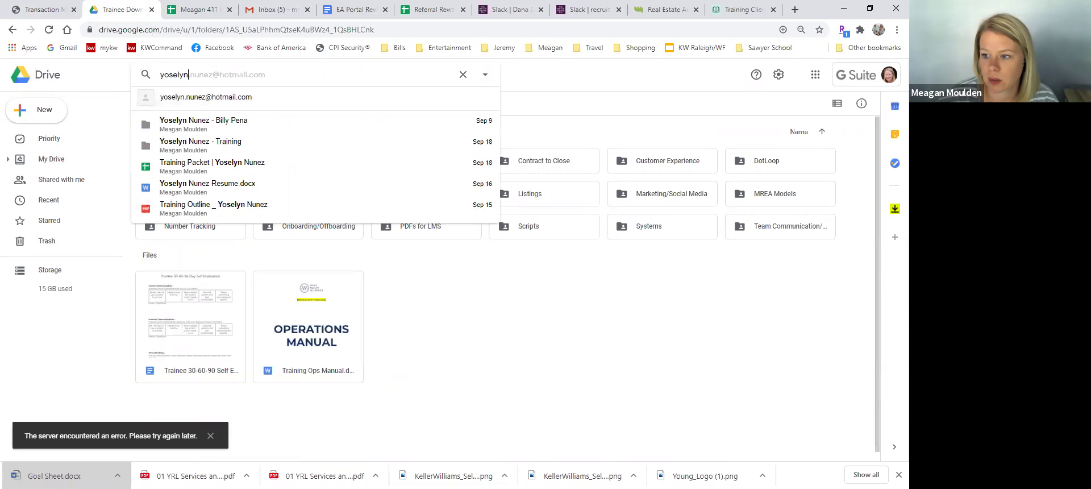
pyautogui.press('Escape')
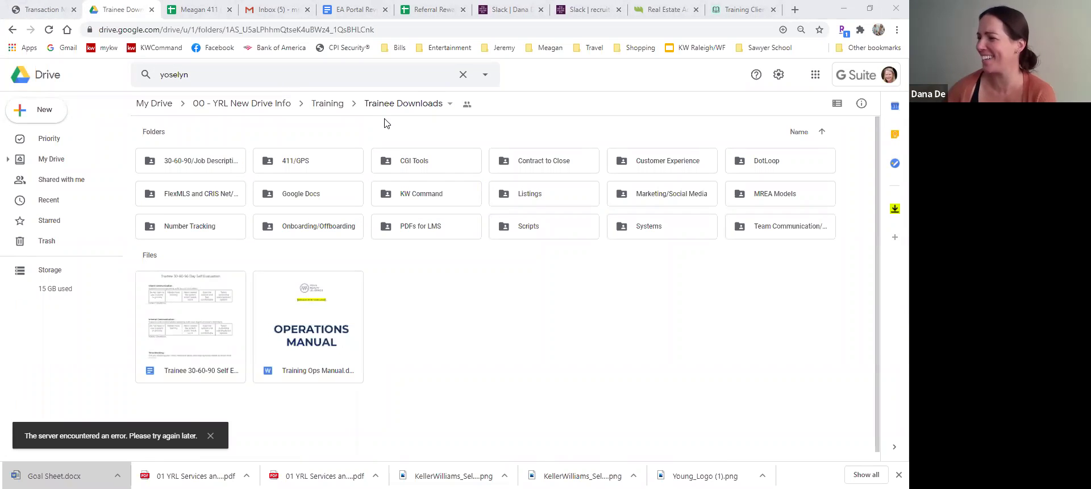
pyautogui.click(387, 73)
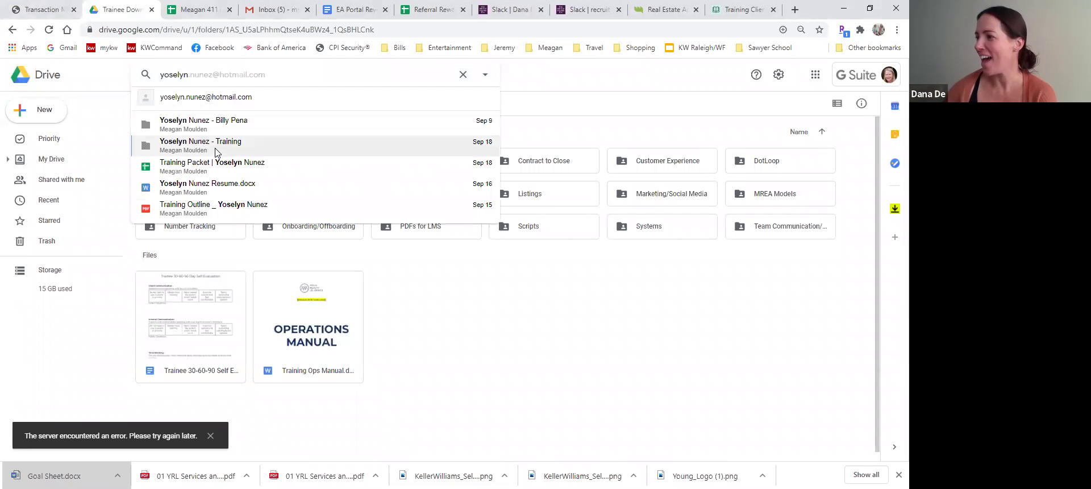
pyautogui.click(219, 147)
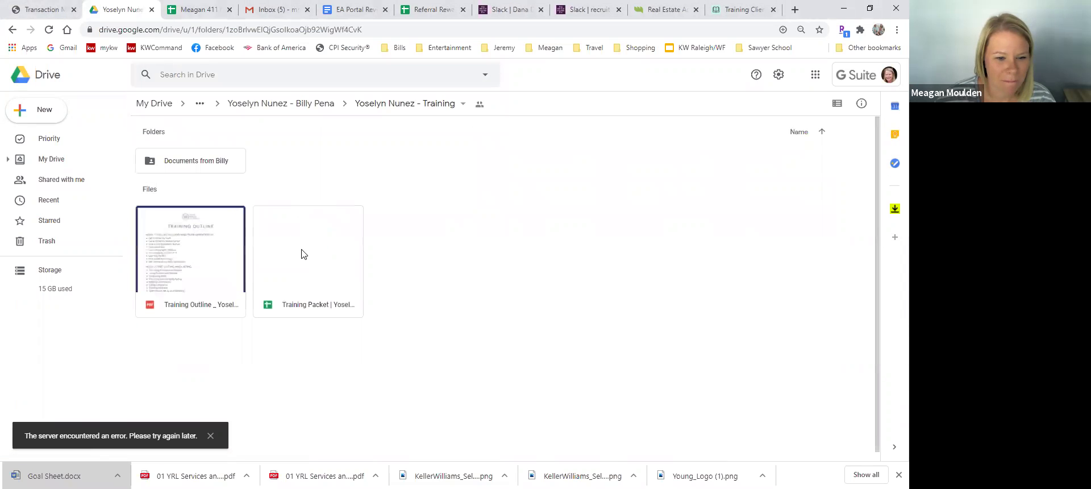
# Open the trainee's Training Packet spreadsheet and check off the Week 1, Day 1 task for setting up the email signature
pyautogui.doubleClick(303, 251)
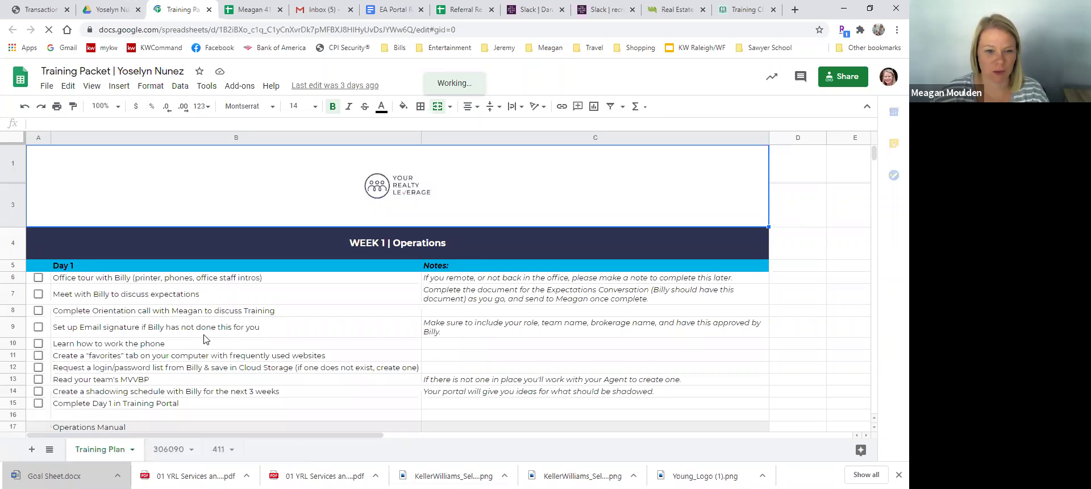
pyautogui.scroll(-1, 206, 338)
pyautogui.click(39, 290)
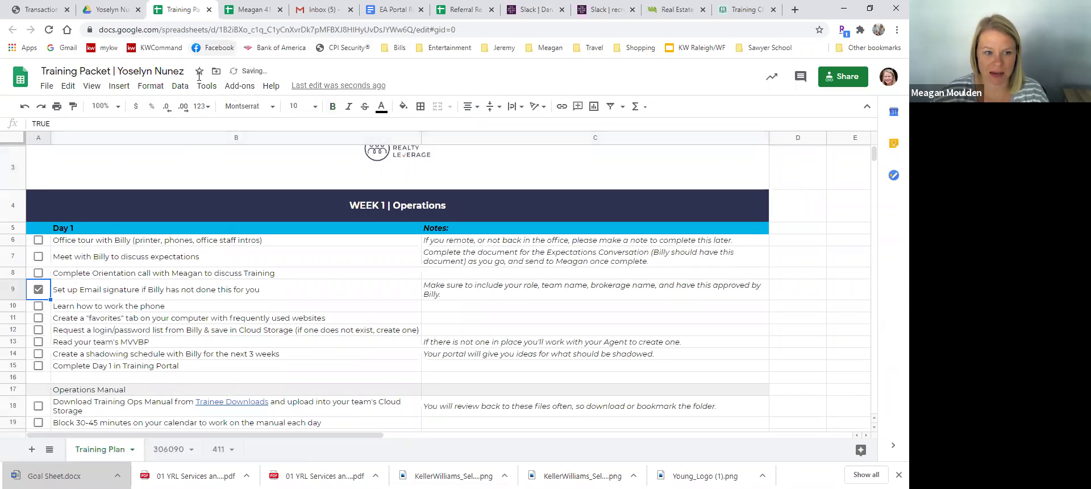
# Uncheck the email signature task, then review the Week 1 daily tasks and the note beside the email signature task
pyautogui.click(39, 290)
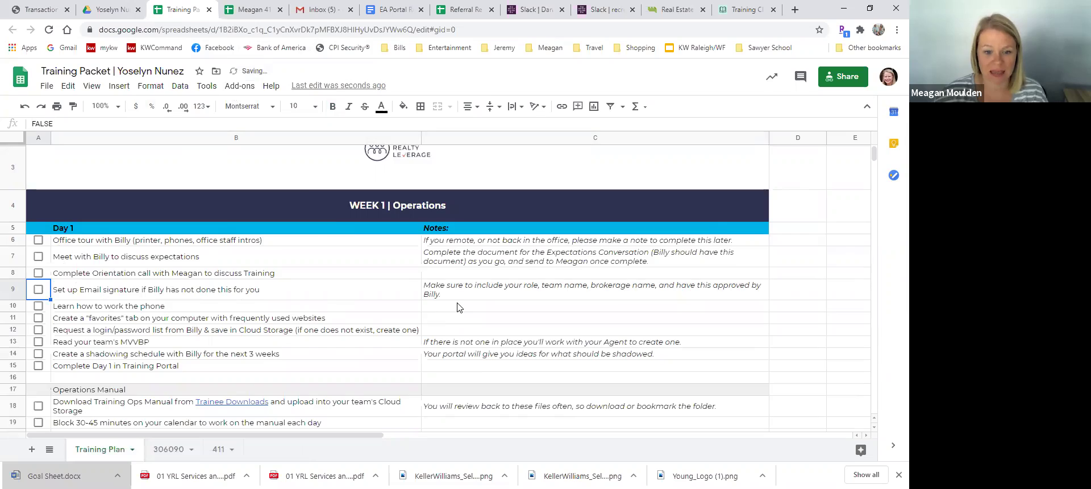
pyautogui.scroll(-6, 459, 307)
pyautogui.scroll(-5, 459, 307)
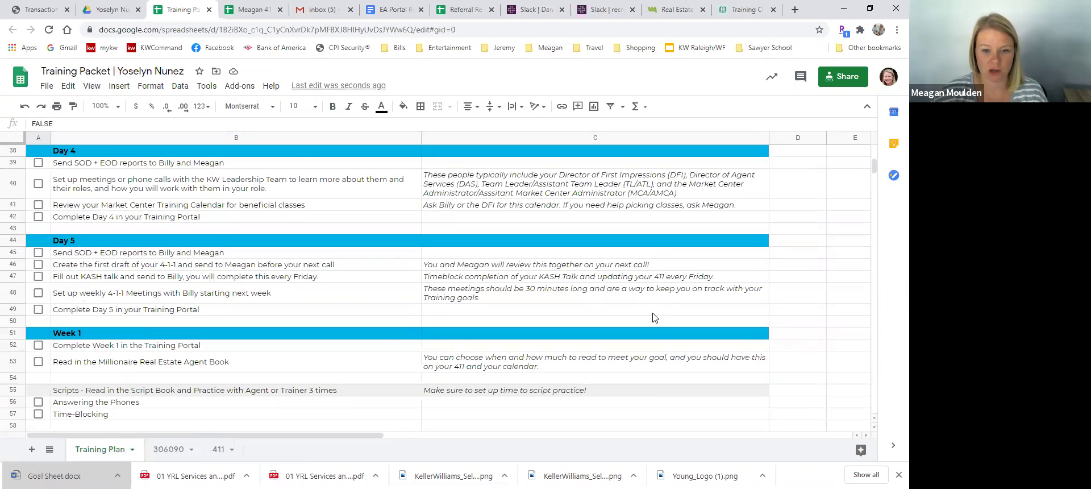
pyautogui.scroll(-2, 653, 317)
pyautogui.scroll(6, 653, 318)
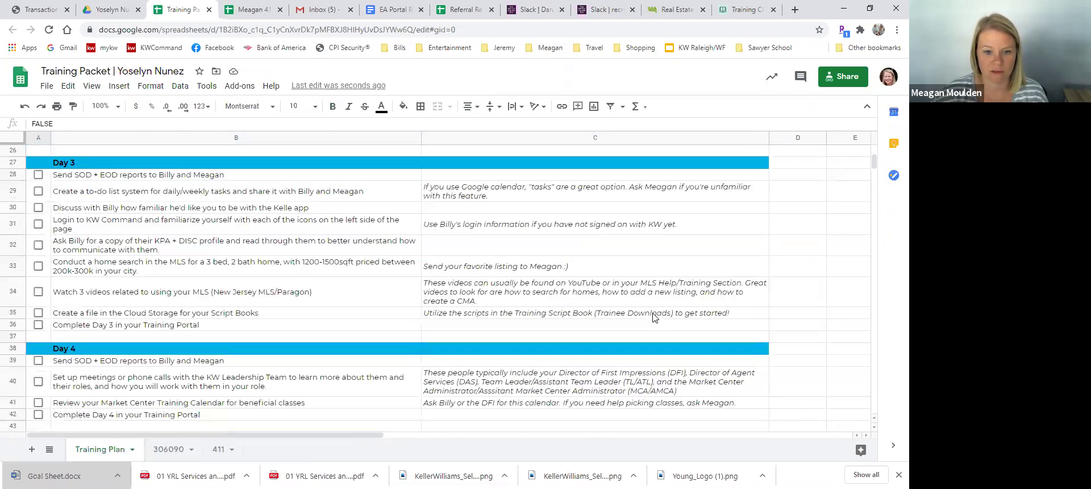
pyautogui.scroll(8, 653, 317)
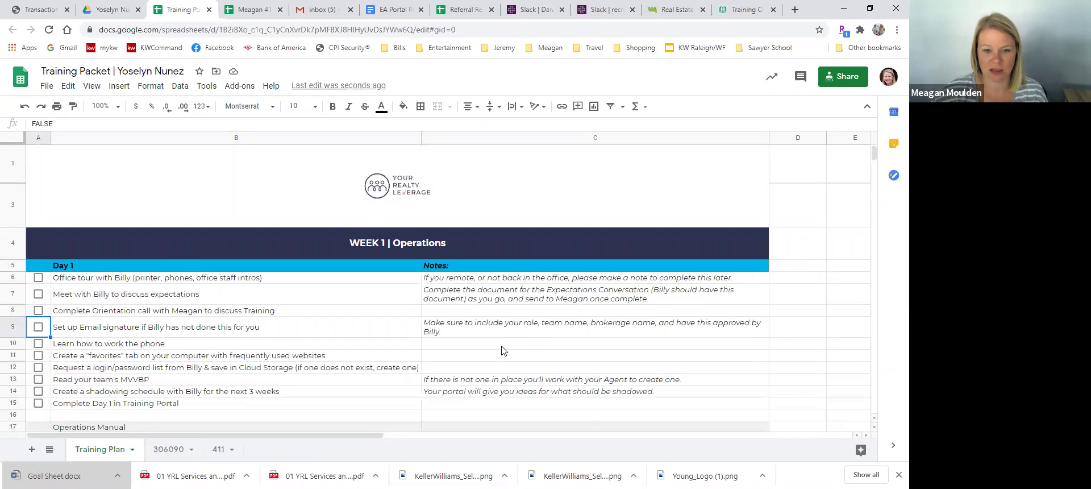
pyautogui.click(77, 332)
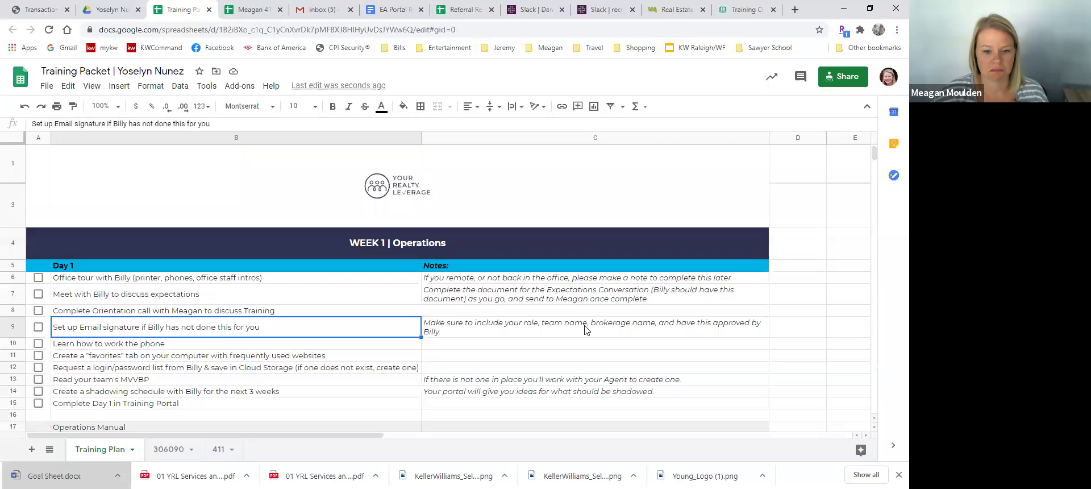
pyautogui.click(474, 330)
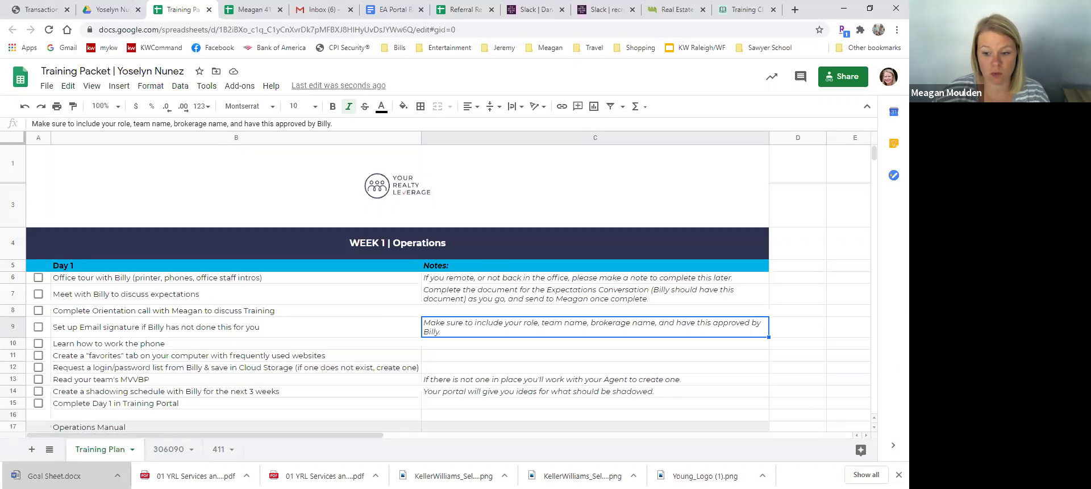
# Close the downloads bar and review the 30 Day Goals on the 306090 sheet, including the book reading and KW Command items
pyautogui.click(898, 474)
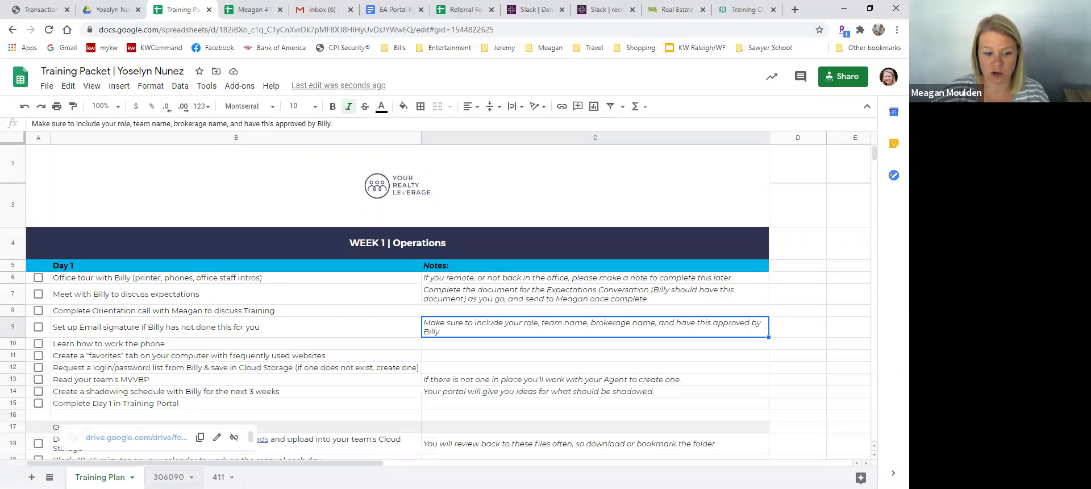
pyautogui.click(169, 477)
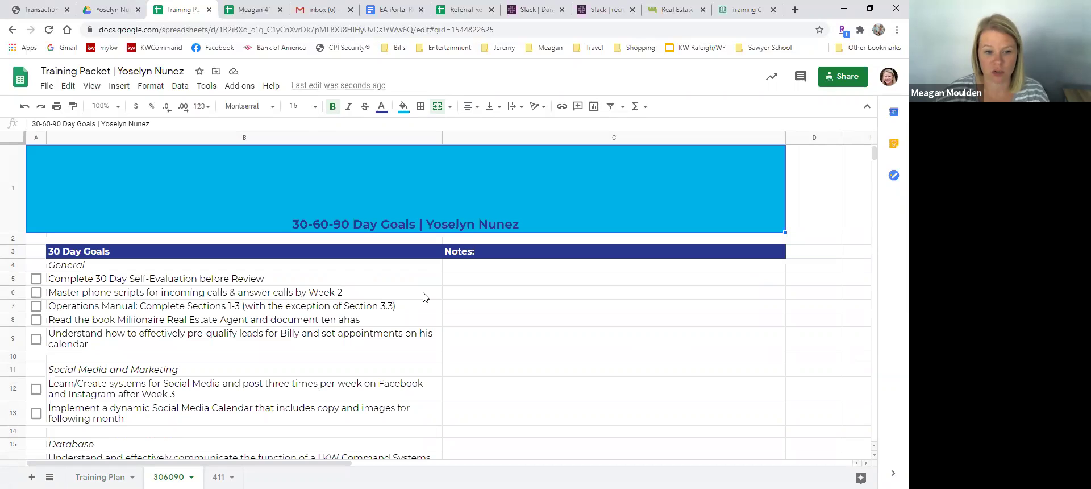
pyautogui.scroll(-2, 423, 297)
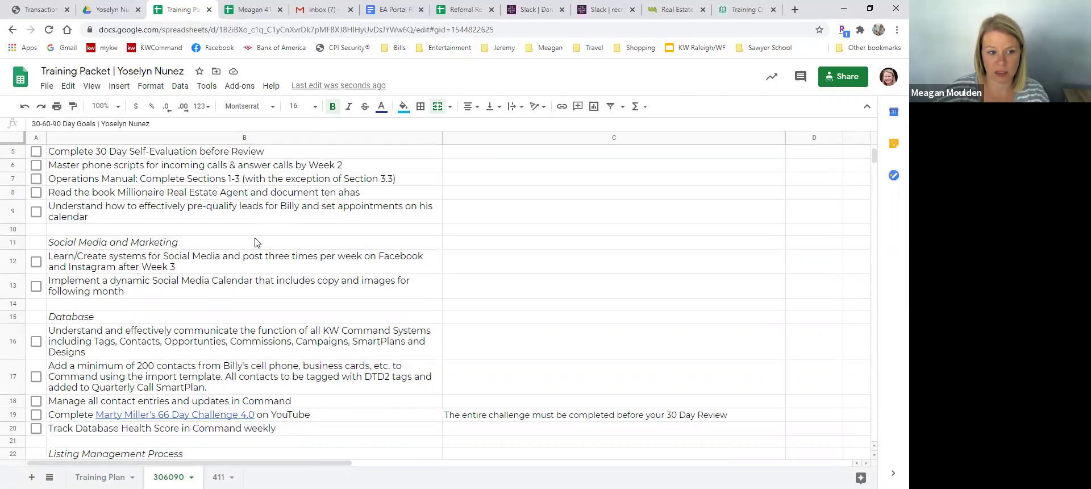
pyautogui.click(233, 191)
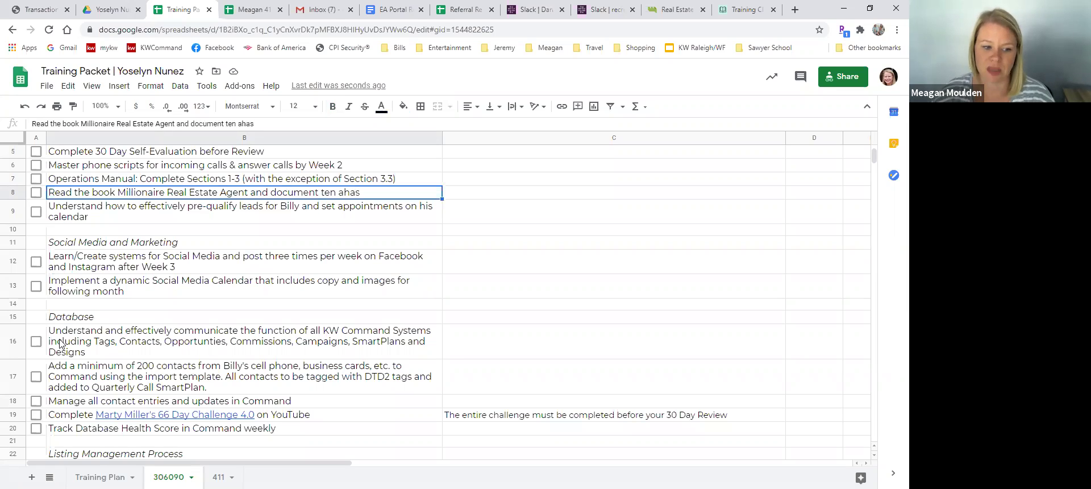
pyautogui.click(140, 343)
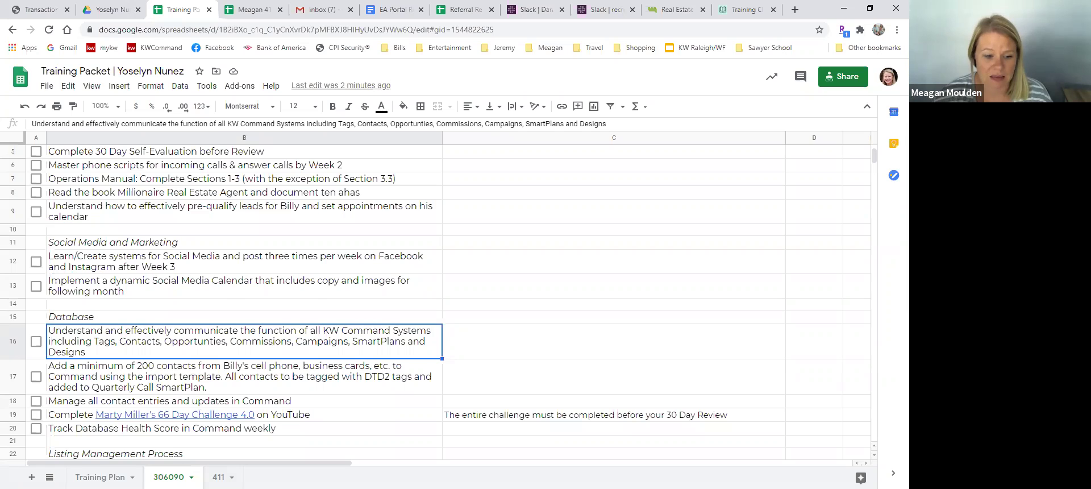
# Look through the 411 sheet from Annual Goals to Weekly Goals and go back over the 306090 sheet's 30 Day Goals
pyautogui.click(238, 477)
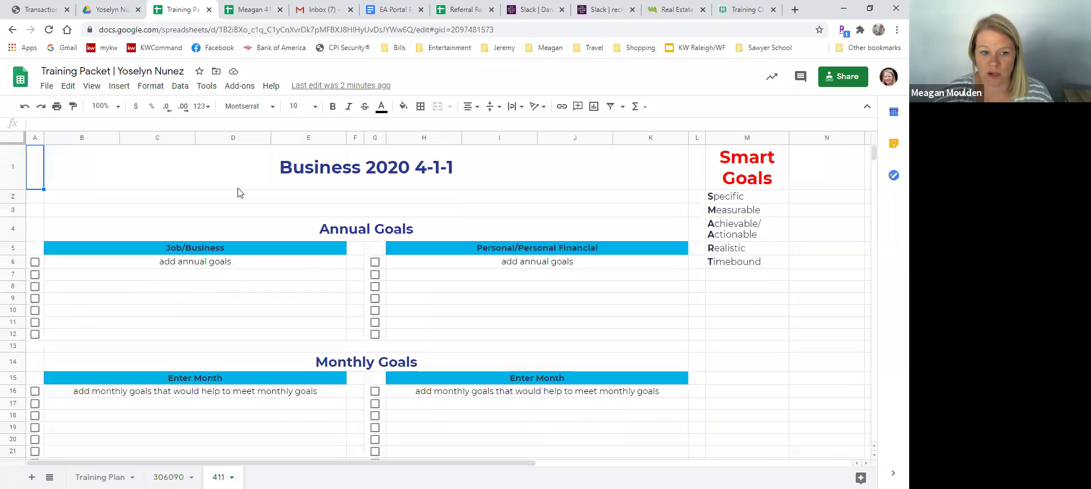
pyautogui.scroll(-5, 359, 322)
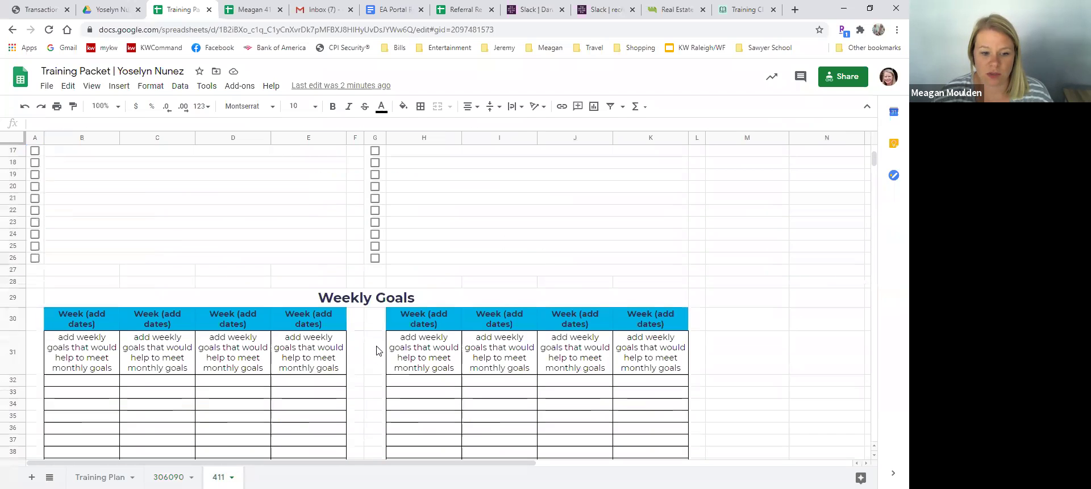
pyautogui.click(168, 476)
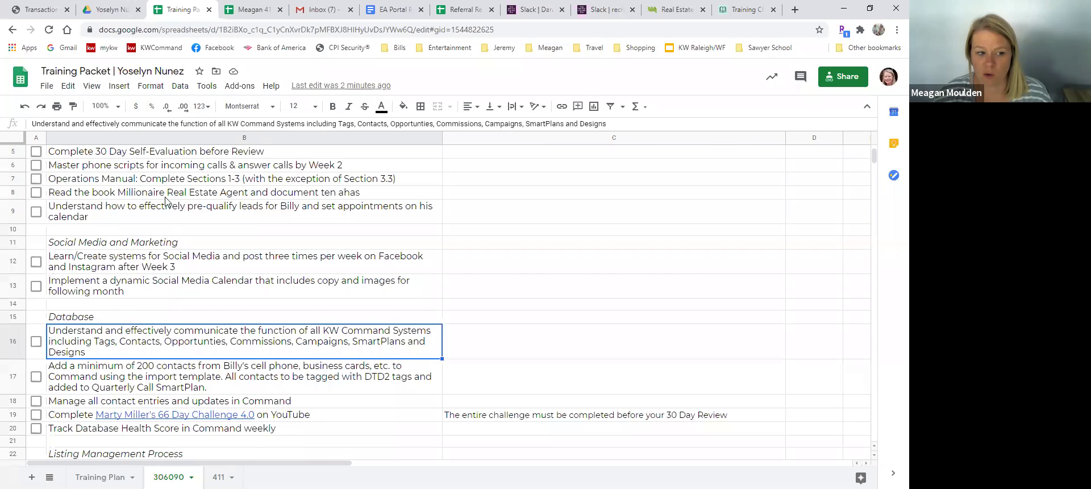
pyautogui.scroll(1, 177, 275)
pyautogui.scroll(2, 179, 275)
pyautogui.scroll(-4, 163, 261)
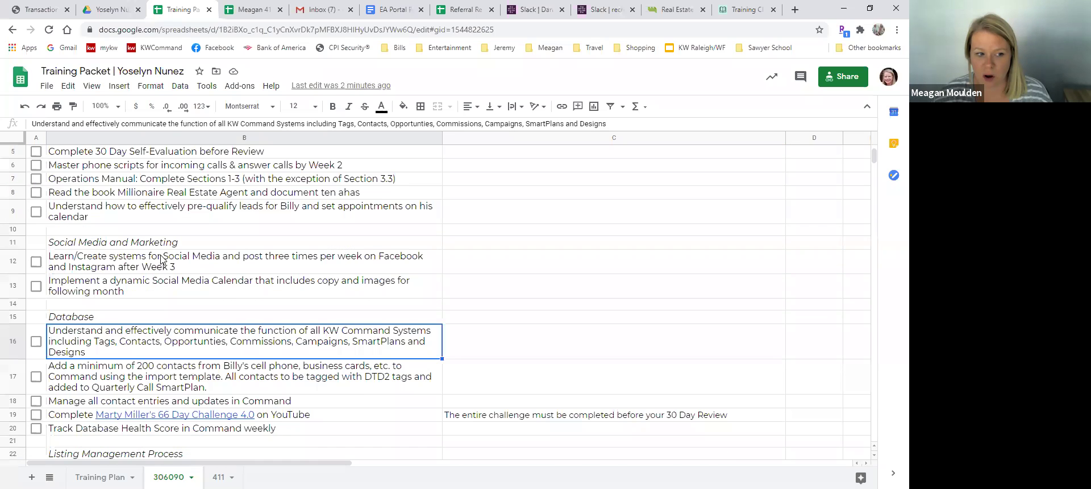
pyautogui.scroll(-3, 159, 305)
# Examine the Monthly Goals and Weekly Goals sections of the 411 sheet, including the month header and goal entry cells
pyautogui.click(221, 475)
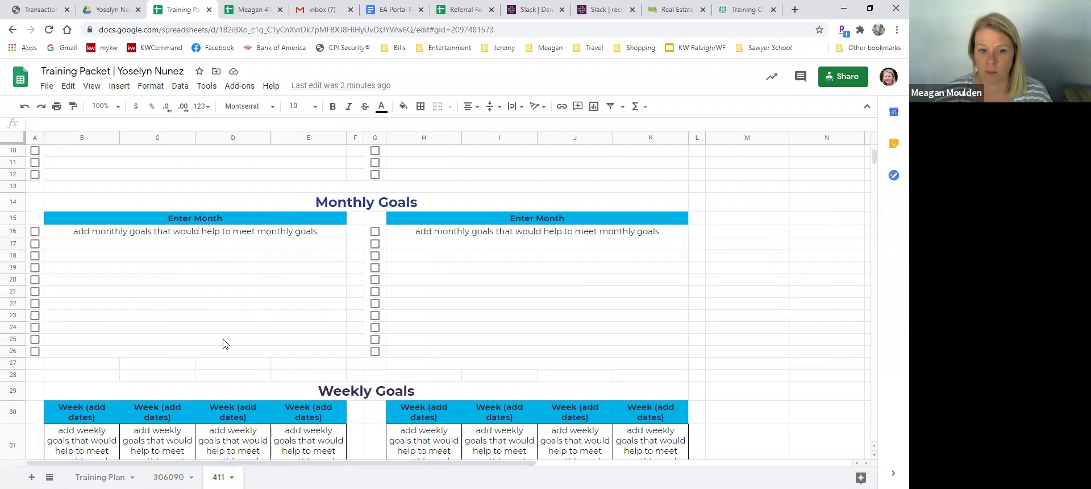
pyautogui.doubleClick(187, 217)
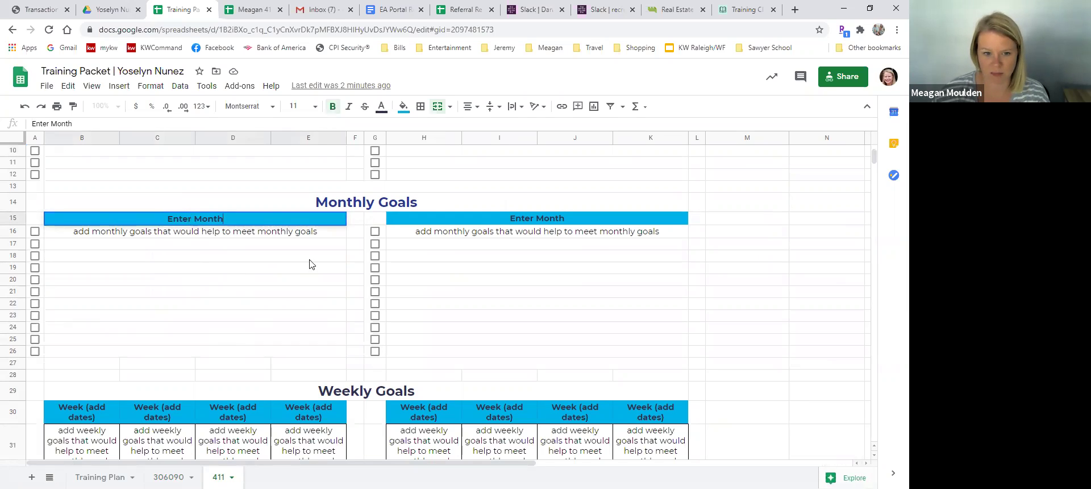
pyautogui.click(627, 257)
pyautogui.click(631, 245)
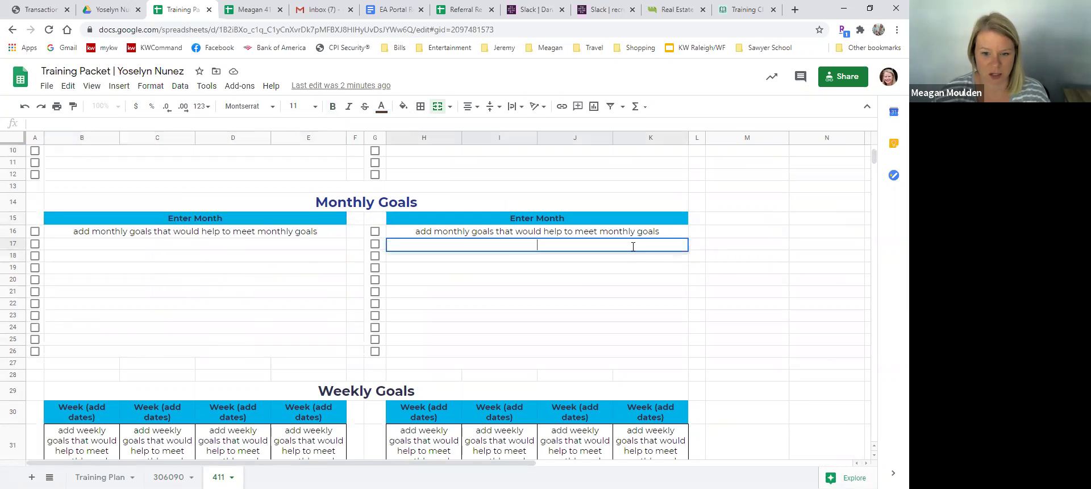
pyautogui.click(722, 270)
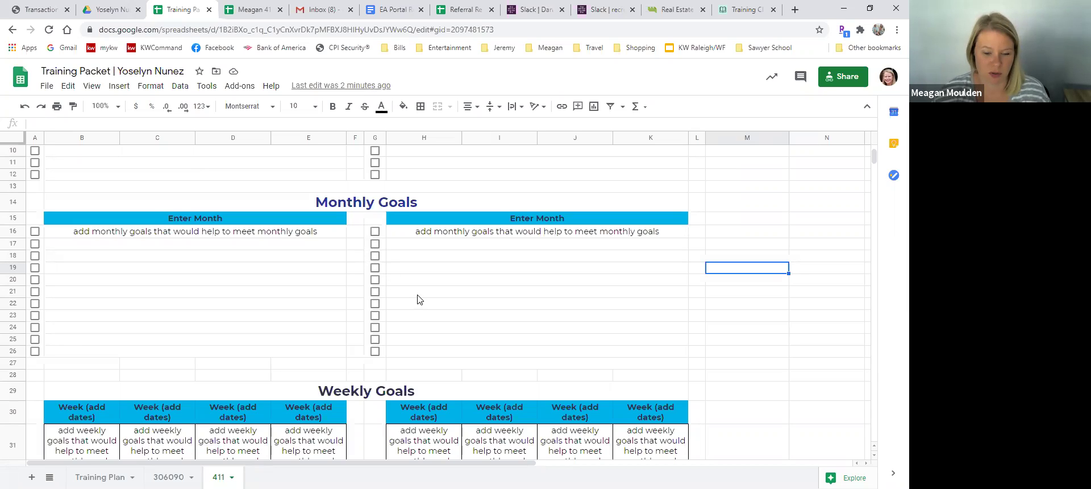
pyautogui.scroll(-1, 418, 299)
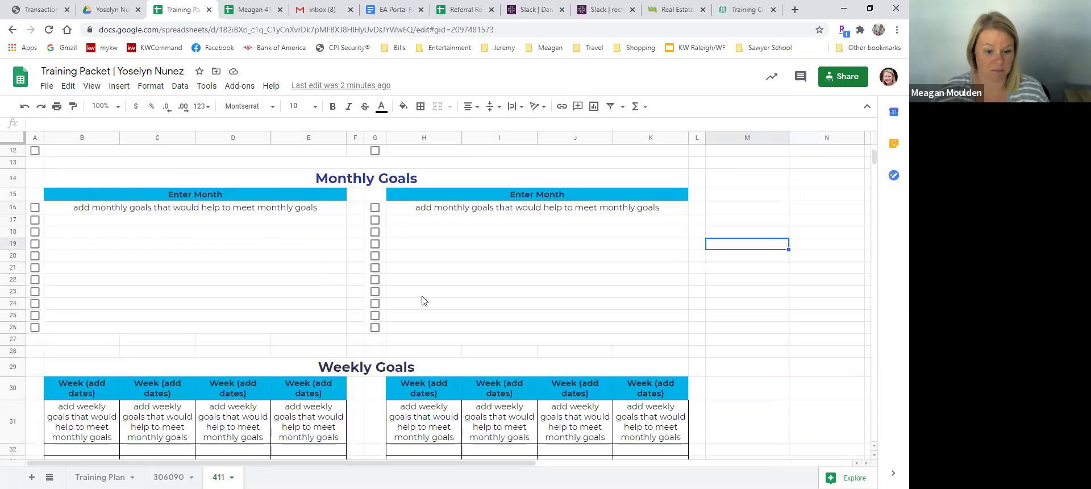
# Rename the Training Plan sheet as Training Packet
pyautogui.click(99, 477)
pyautogui.rightClick(99, 477)
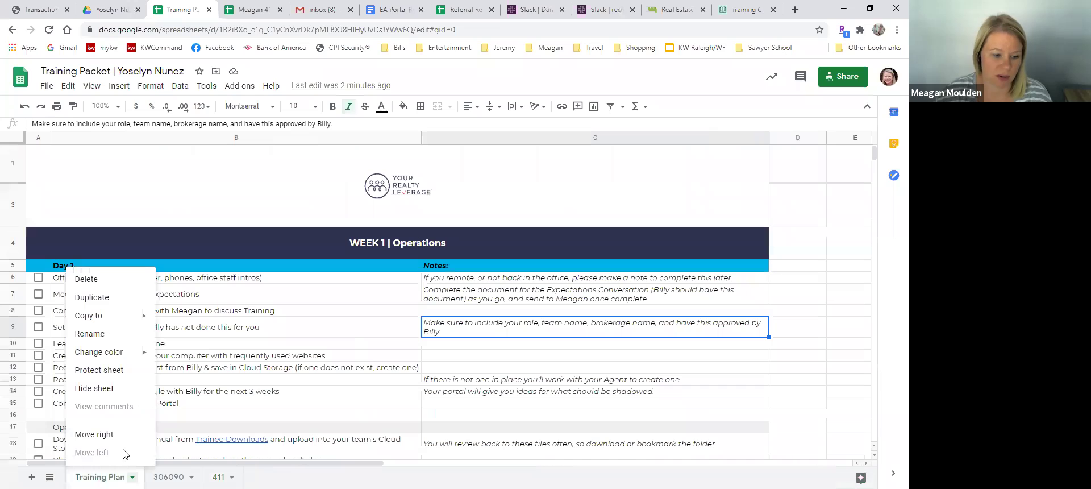
pyautogui.click(96, 338)
pyautogui.press('Right')
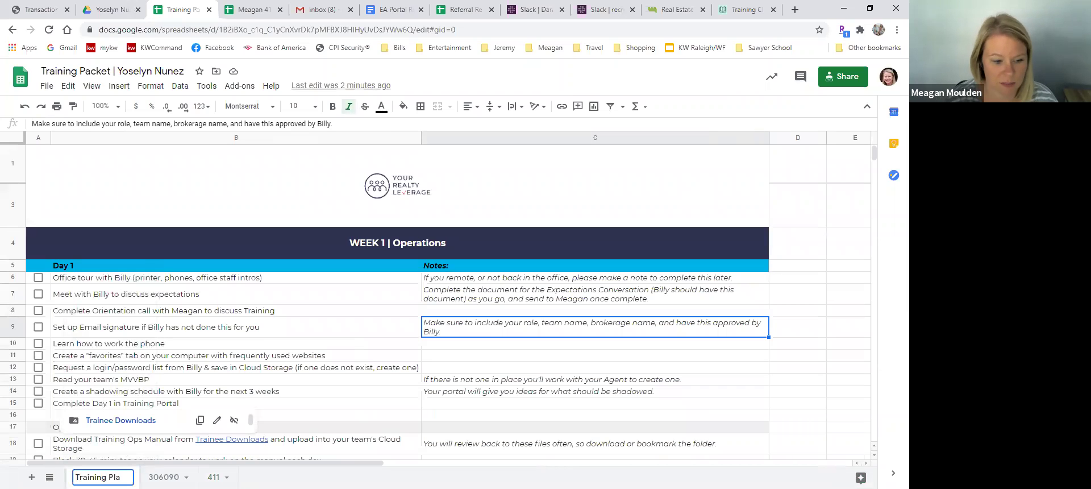
pyautogui.write('cket')
pyautogui.press('Return')
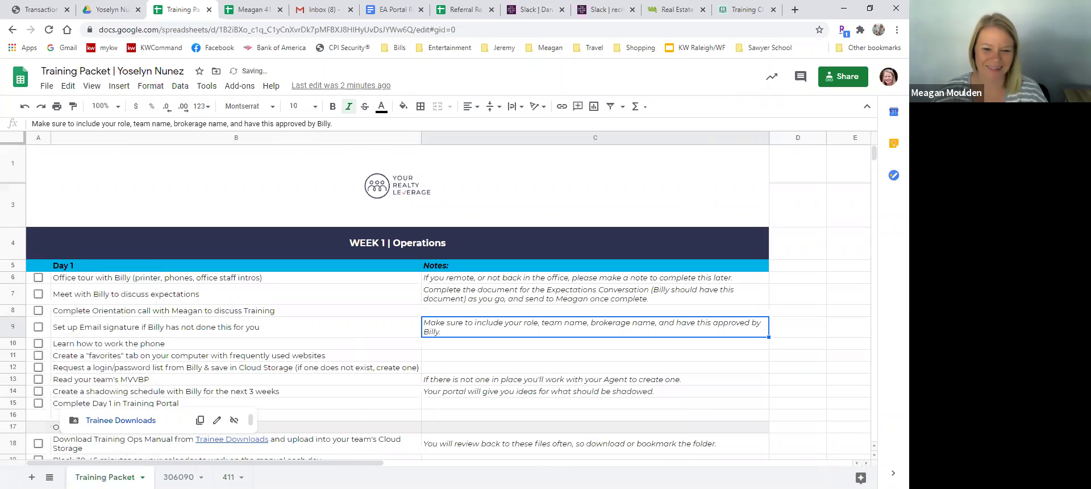
# Revisit the 306090 sheet and the 411 sheet, ending at the 411's Annual Goals and Smart Goals
pyautogui.click(179, 477)
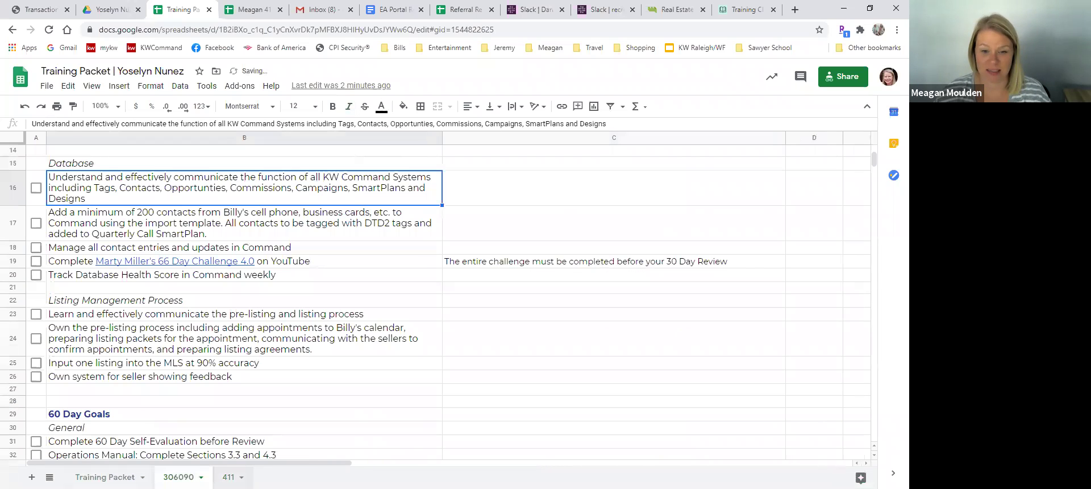
pyautogui.click(229, 477)
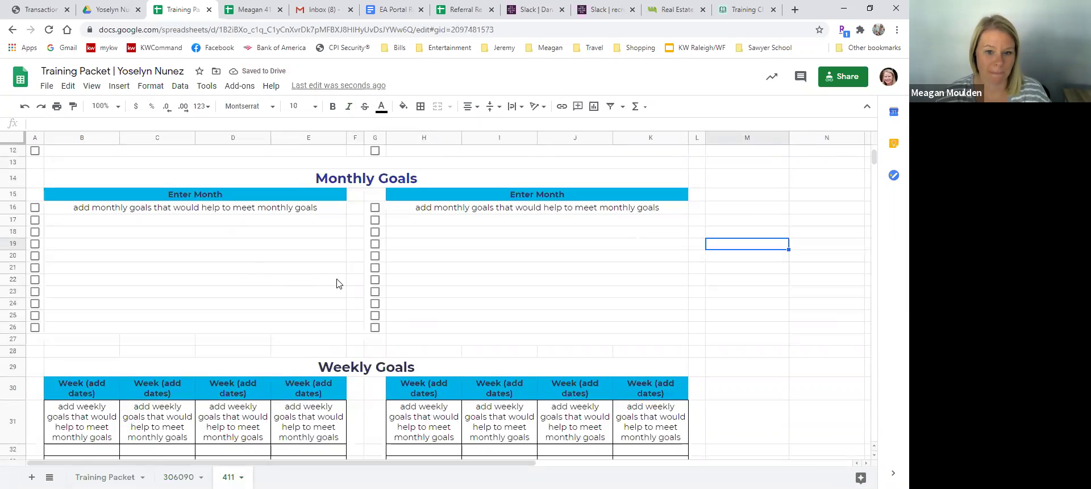
pyautogui.scroll(3, 339, 283)
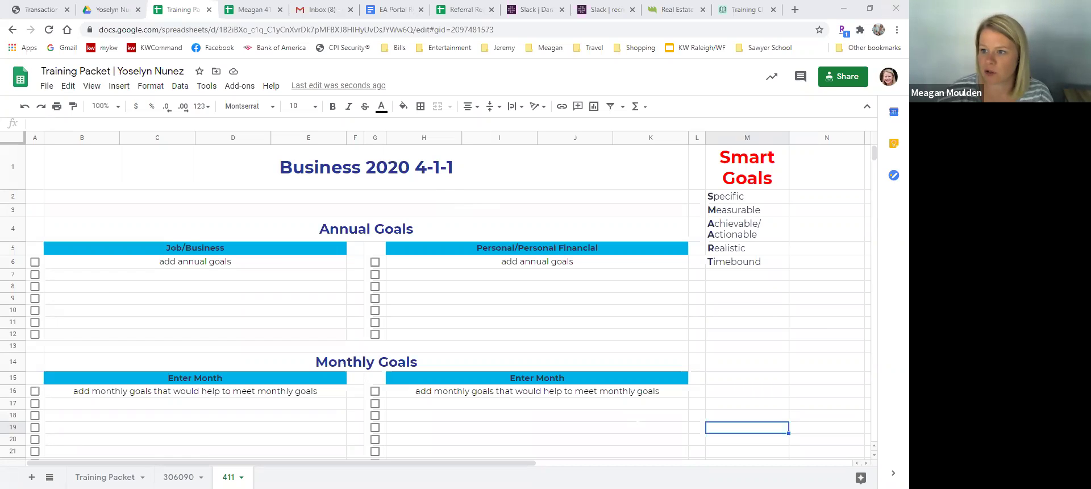
# Switch to Google Calendar, go back to the week of September 21, 2020 and display only the Time Block calendar
pyautogui.click(300, 10)
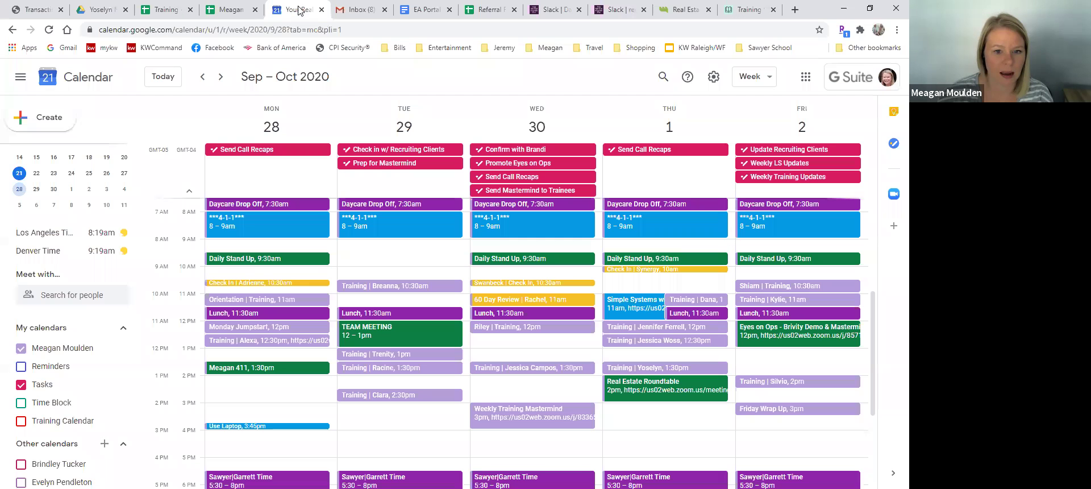
pyautogui.click(202, 77)
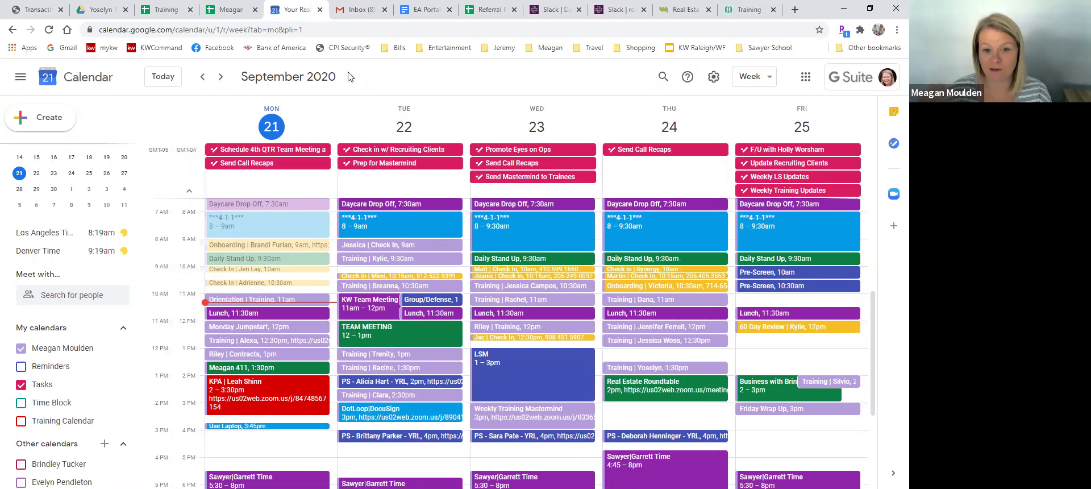
pyautogui.click(21, 348)
pyautogui.click(21, 385)
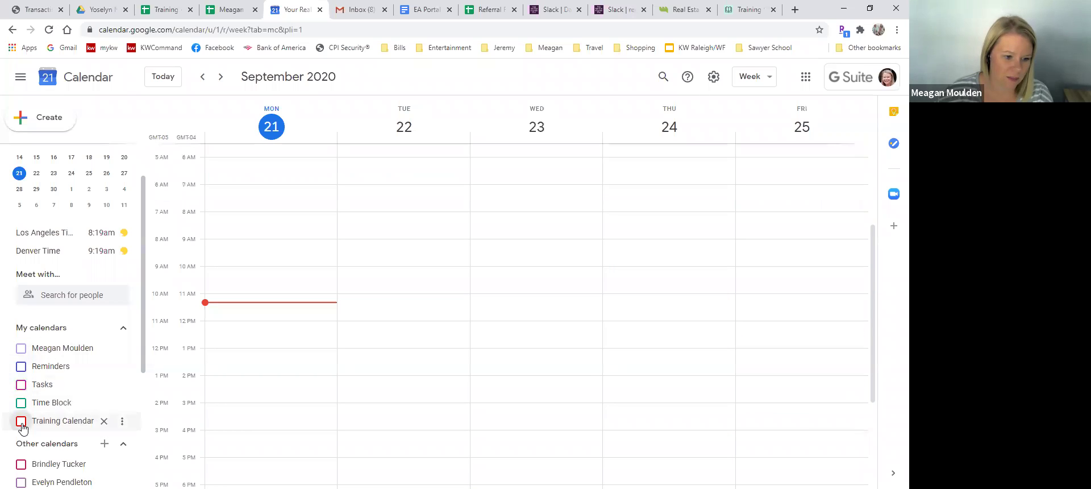
pyautogui.click(21, 421)
pyautogui.click(21, 421)
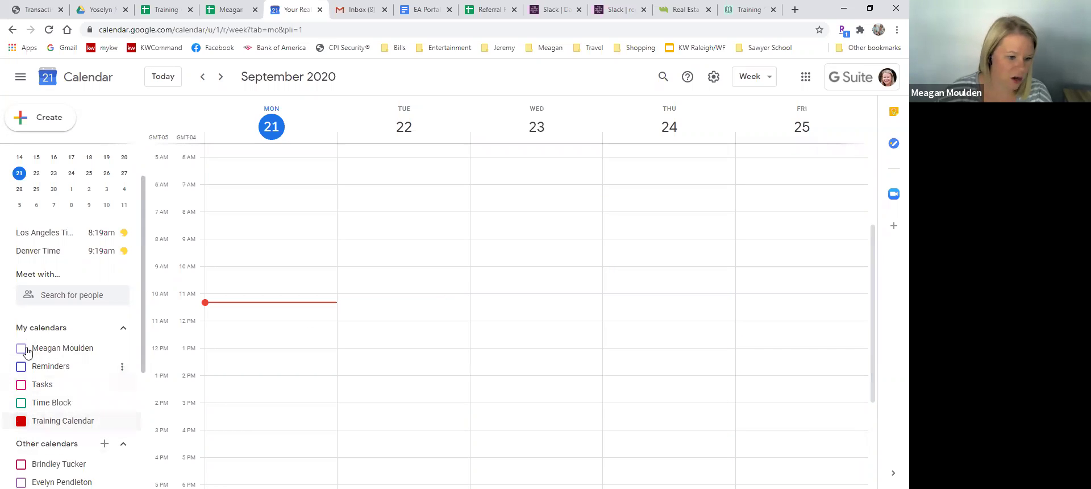
pyautogui.click(21, 402)
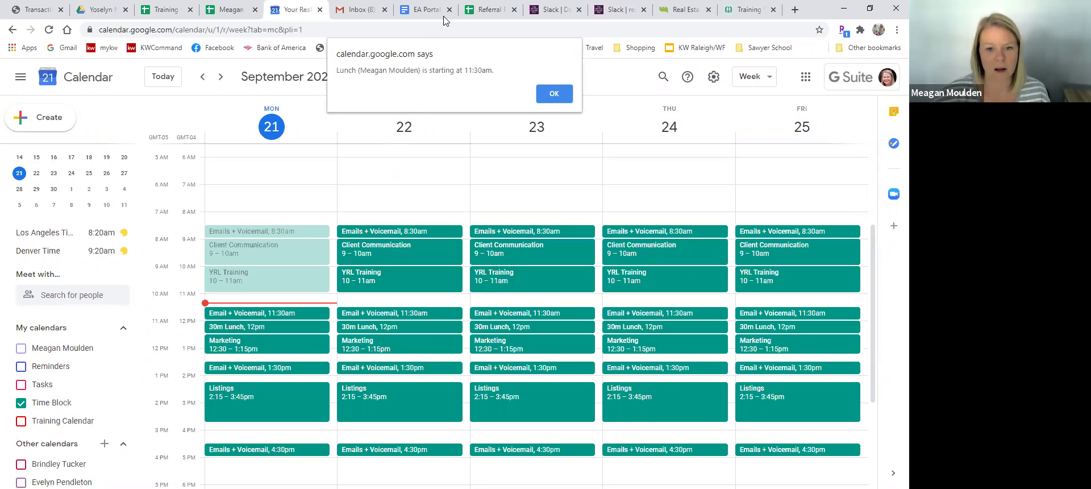
pyautogui.press('Return')
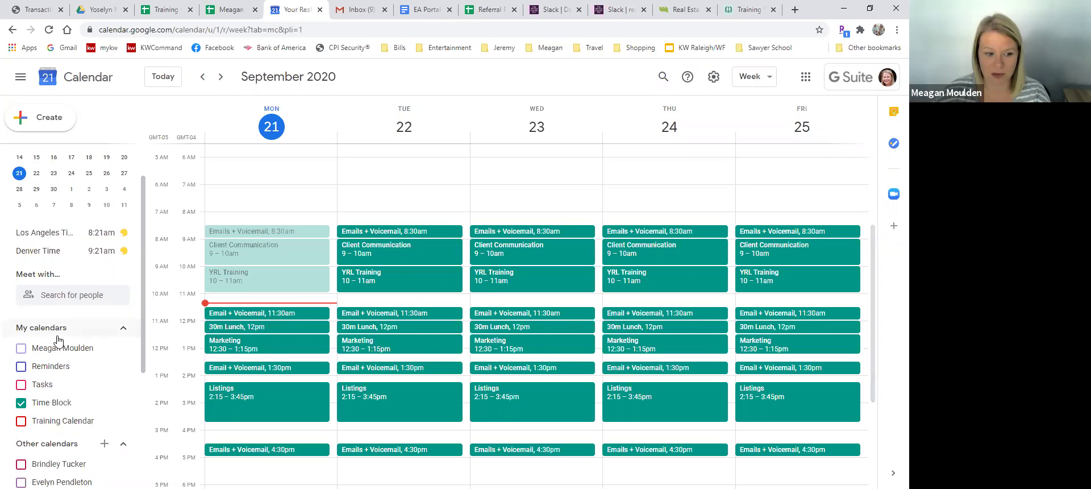
# Compare the trainer's own calendar with the sample Time Block calendar, leaving only Time Block displayed
pyautogui.click(21, 348)
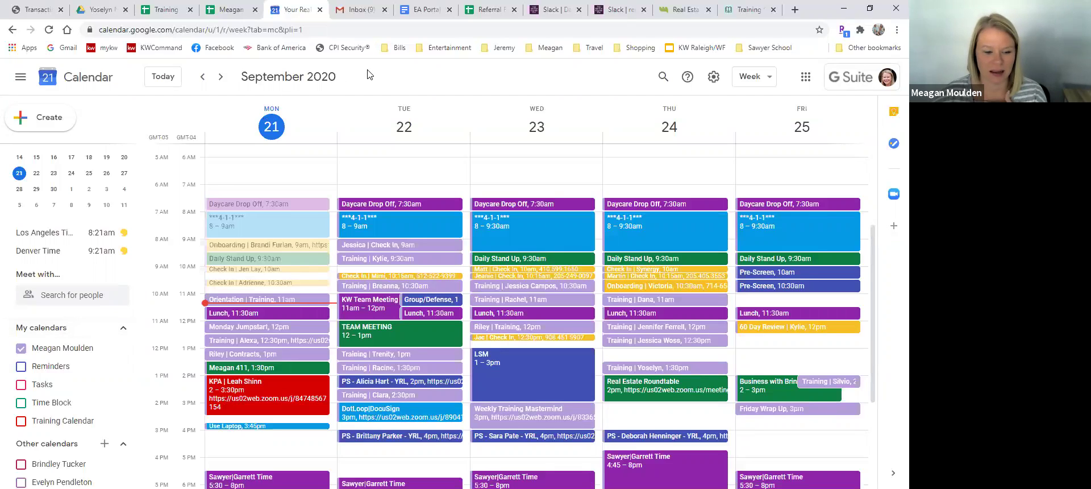
pyautogui.click(21, 348)
pyautogui.click(21, 403)
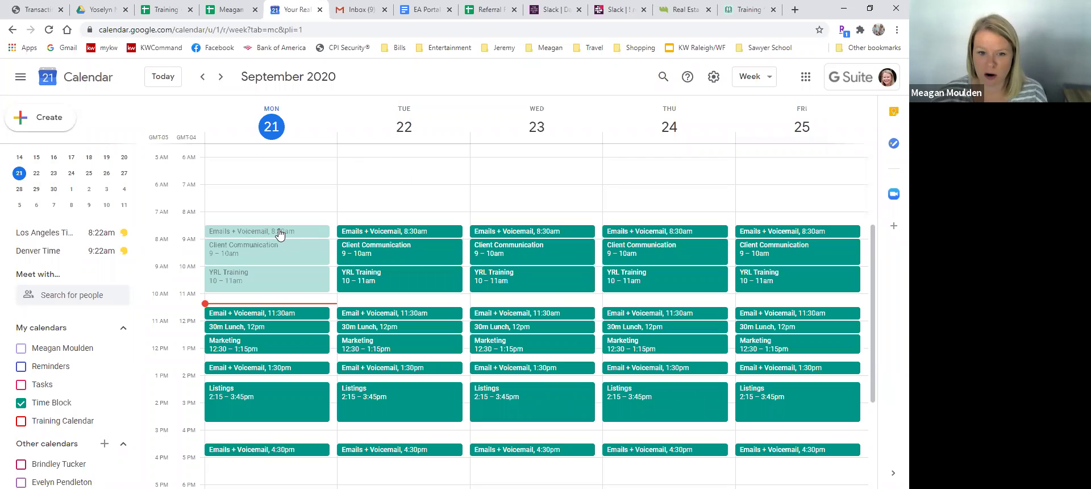
pyautogui.click(894, 144)
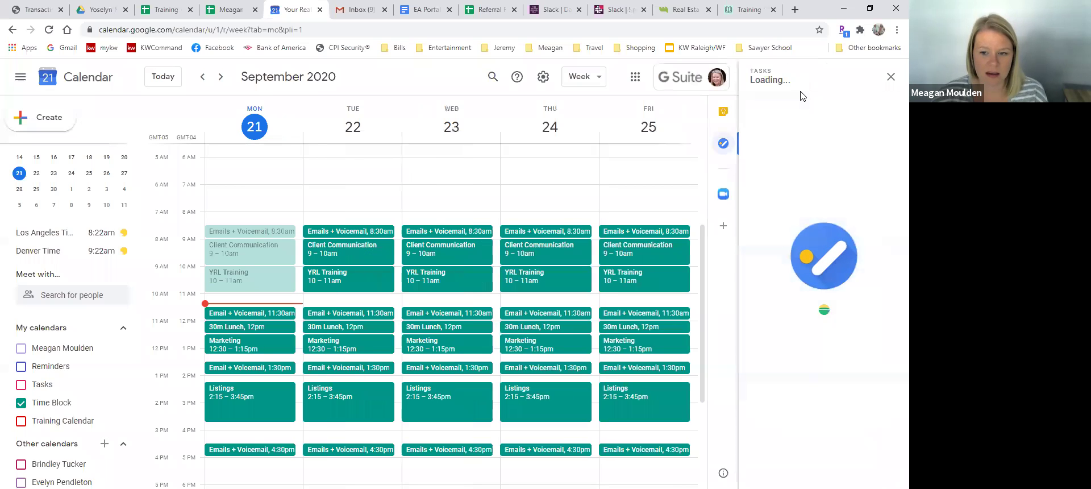
pyautogui.click(894, 76)
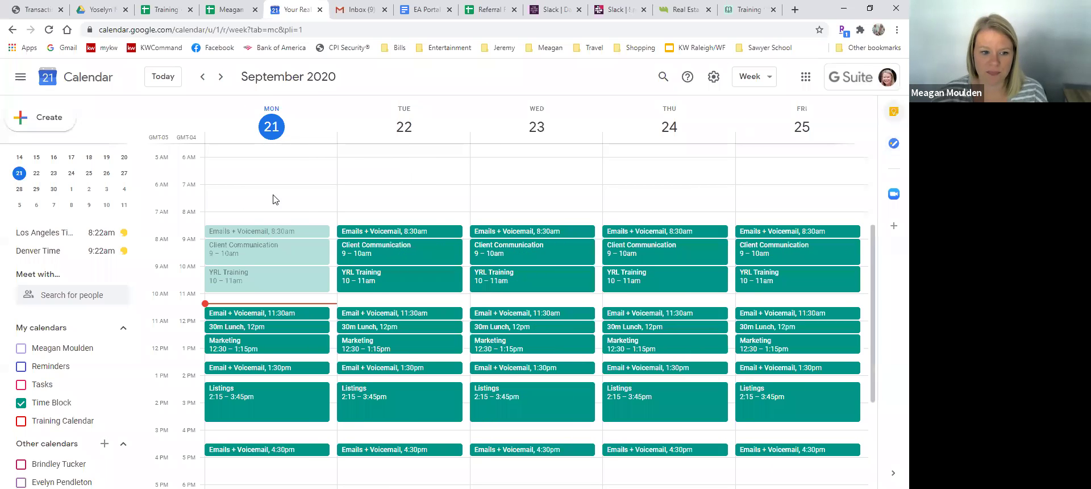
pyautogui.click(274, 194)
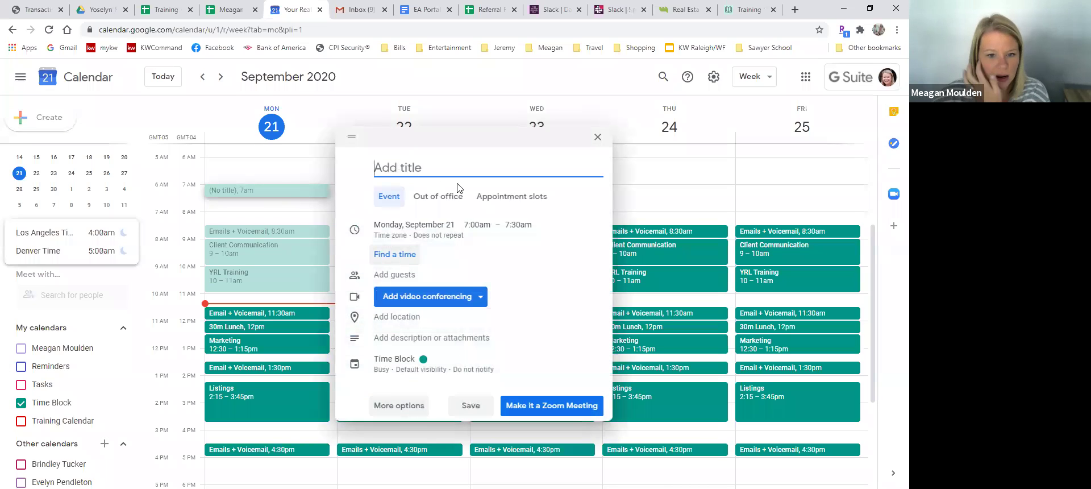
pyautogui.click(597, 138)
# Show the trainer's own calendar together with Tasks, and hide the Time Block calendar
pyautogui.click(21, 348)
pyautogui.click(21, 404)
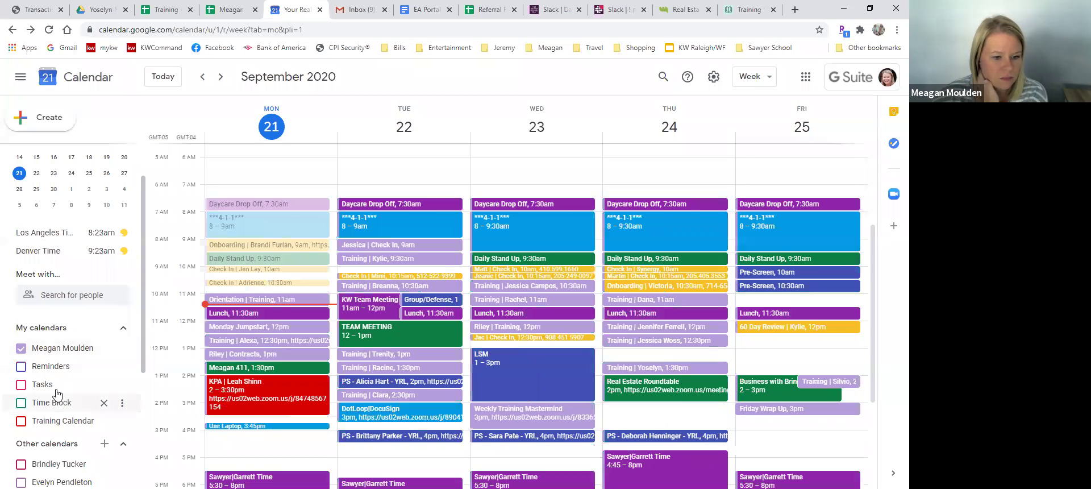
pyautogui.click(268, 177)
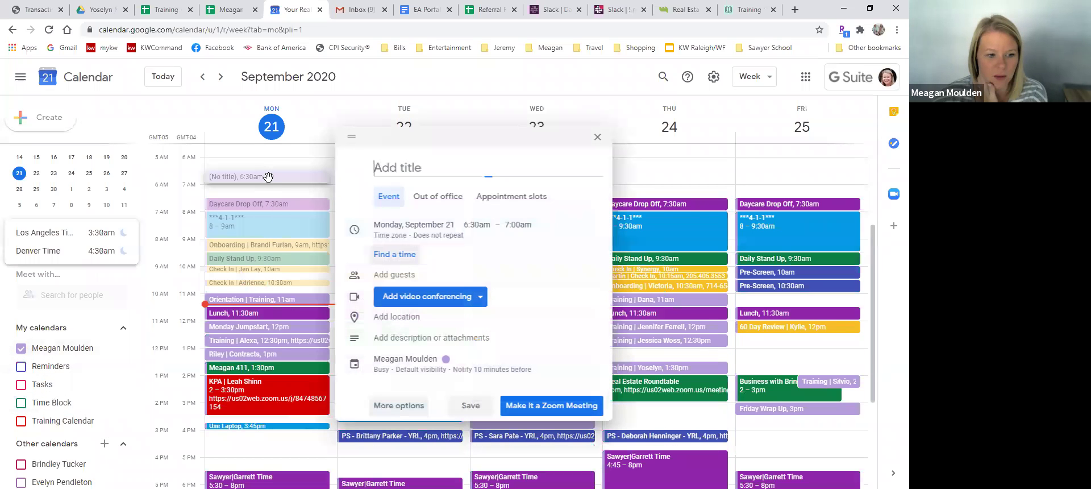
pyautogui.click(21, 385)
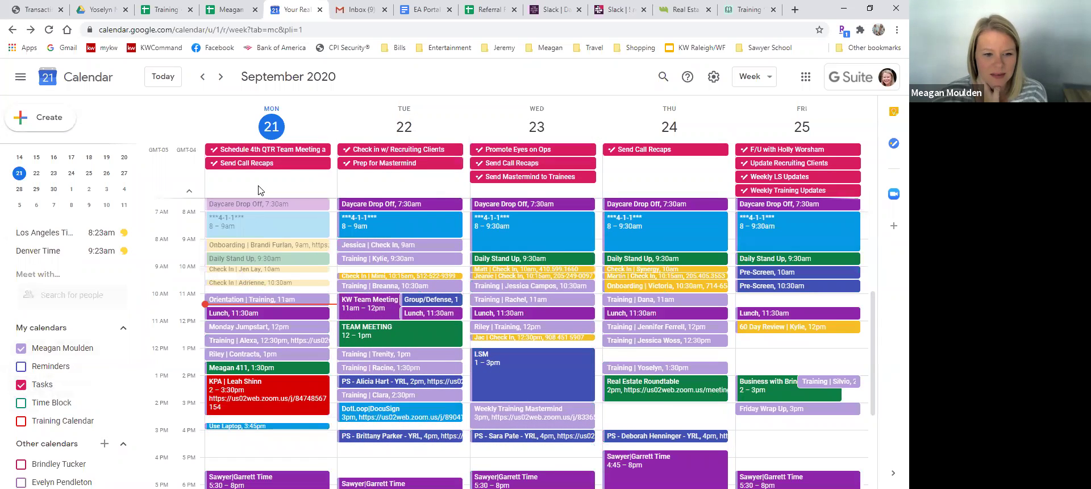
# Create an all-day task on Monday, September 21, titled "Email" plus the trainee's first name, in the General Tasks list
pyautogui.click(267, 183)
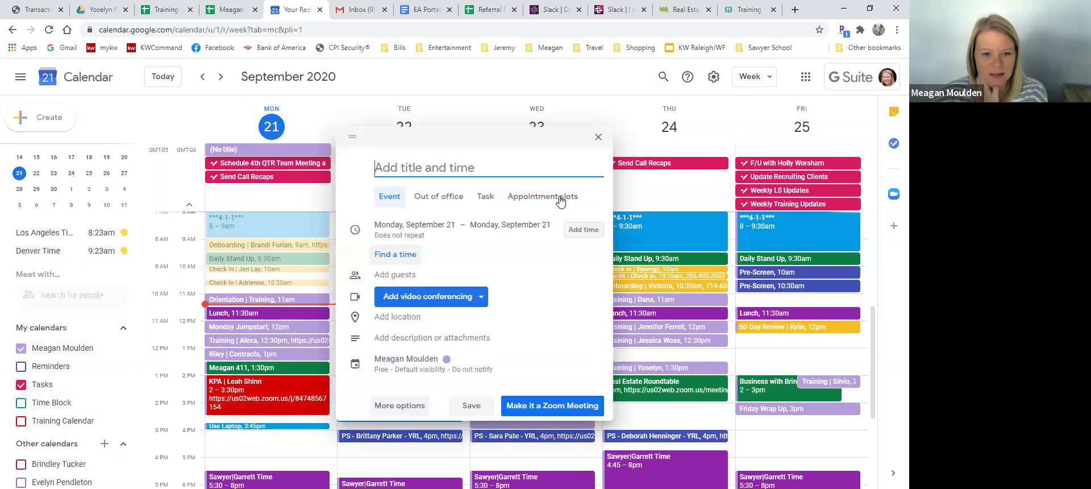
pyautogui.click(485, 196)
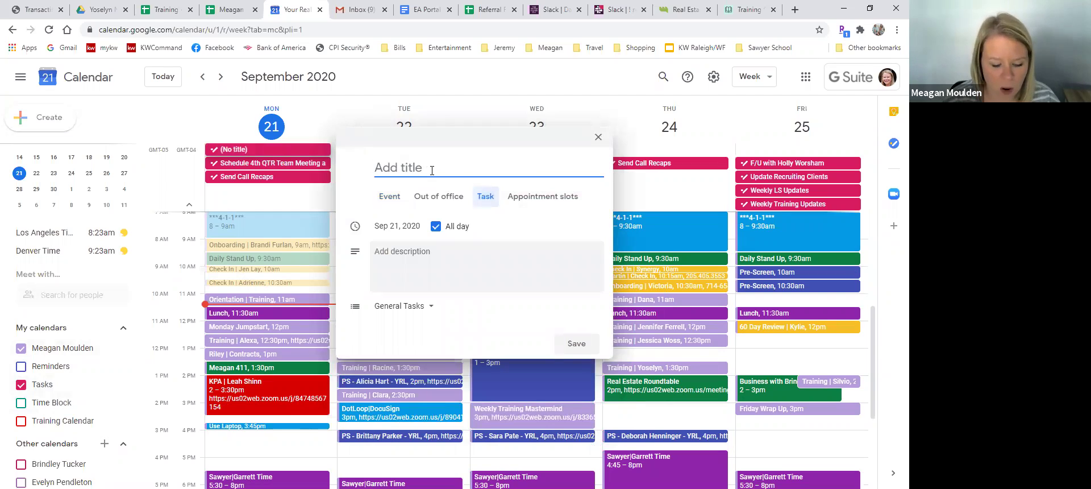
pyautogui.write('Email dani')
pyautogui.press('BackSpace')
pyautogui.press('BackSpace')
pyautogui.press('BackSpace')
pyautogui.write('D')
pyautogui.press('BackSpace')
pyautogui.press('BackSpace')
pyautogui.write('Dang')
pyautogui.press('BackSpace')
pyautogui.write('a')
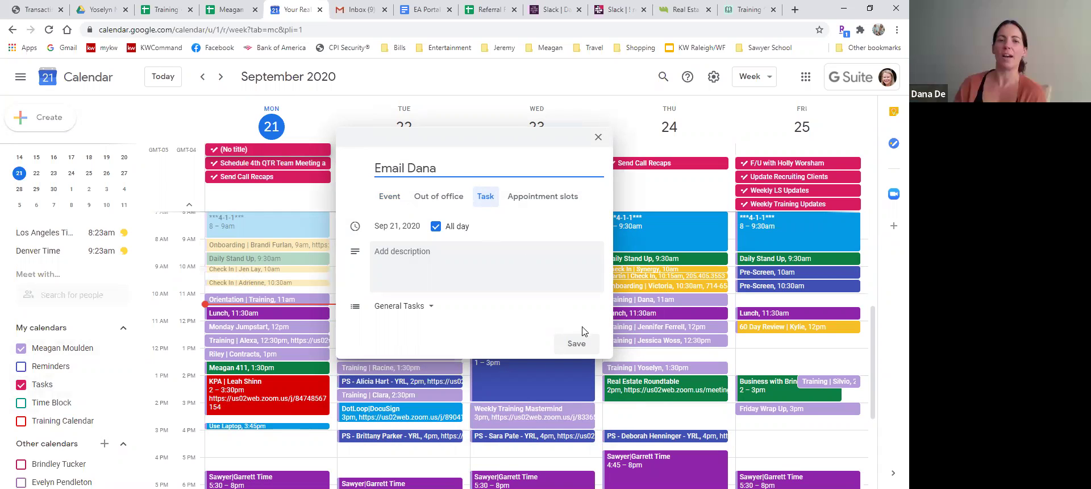
pyautogui.click(576, 343)
# Check the details of the new email task on Monday, September 21, and mark it complete
pyautogui.click(270, 155)
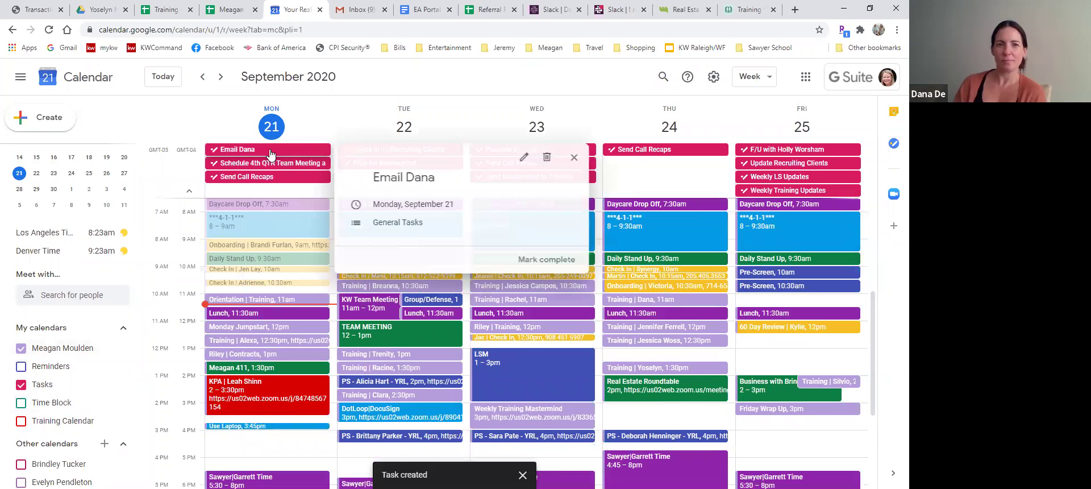
pyautogui.click(391, 79)
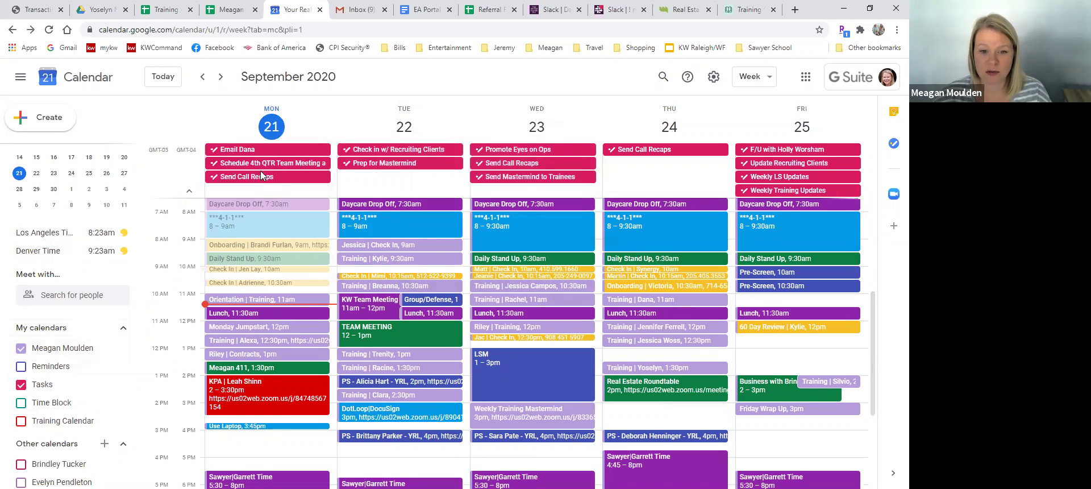
pyautogui.click(265, 150)
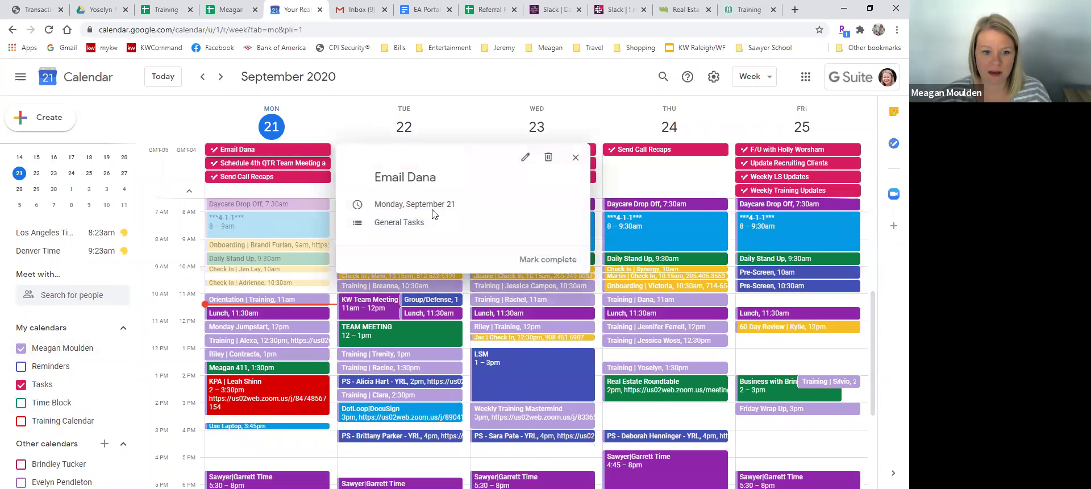
pyautogui.click(550, 260)
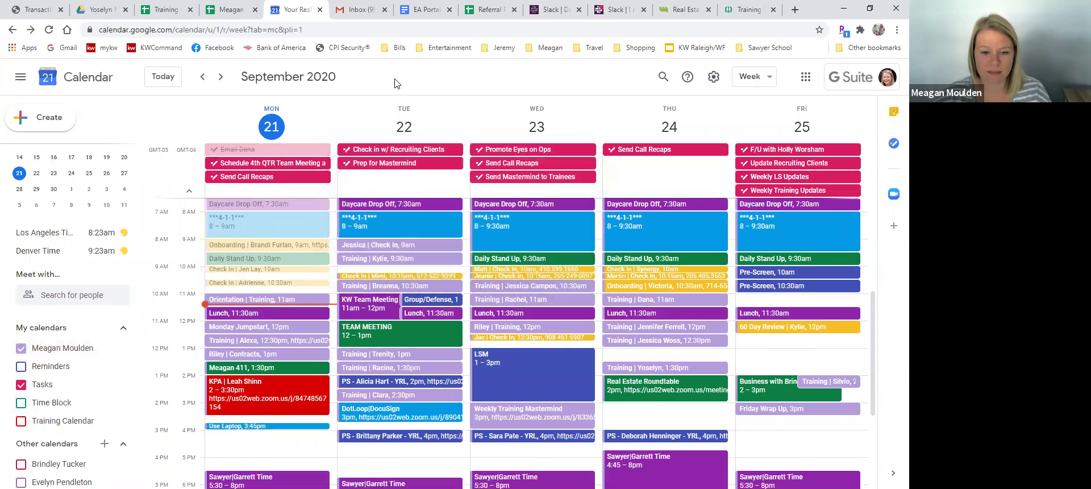